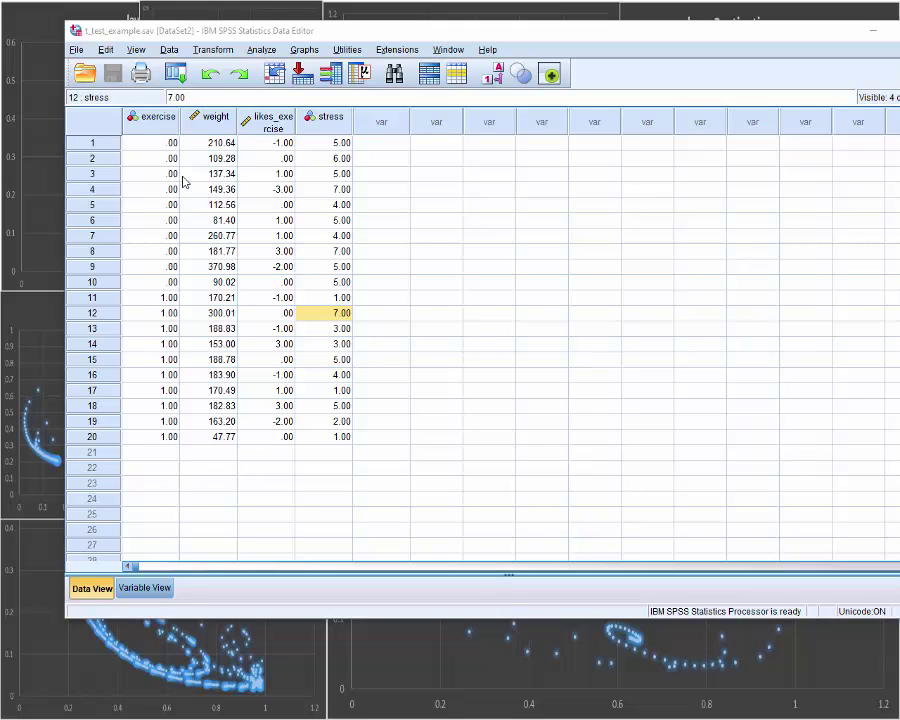
# - Set up an Independent-Samples T Test with exercise as the grouping variable
pyautogui.click(262, 50)
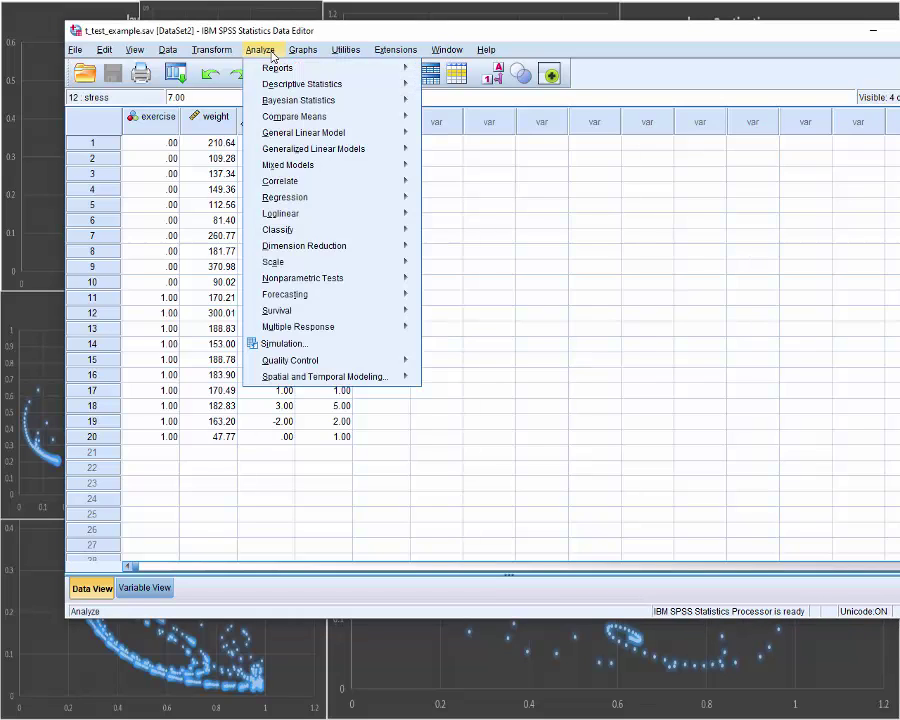
pyautogui.moveTo(289, 117)
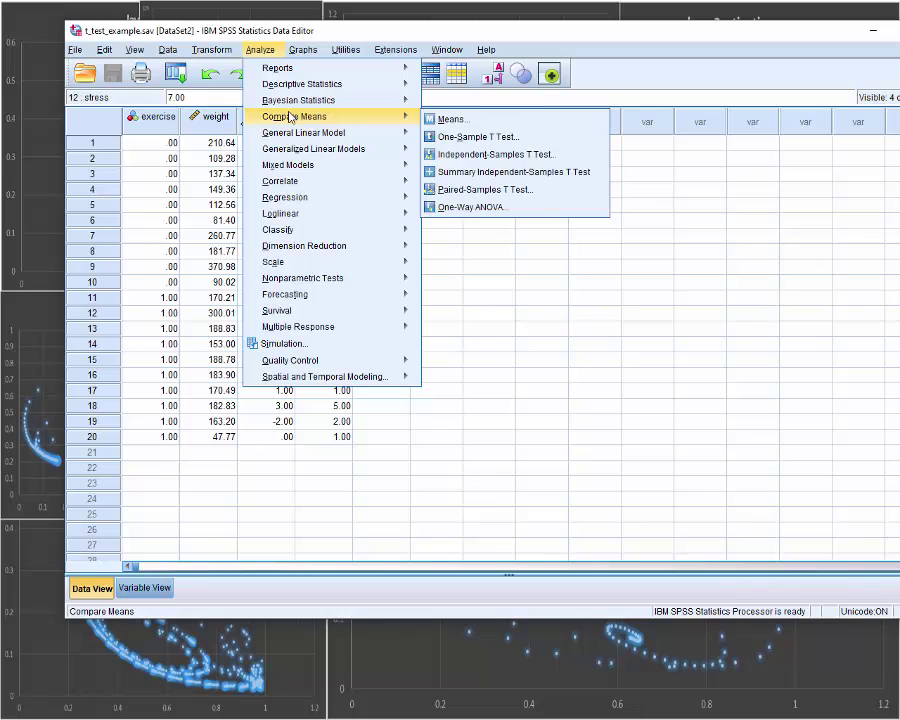
pyautogui.click(474, 156)
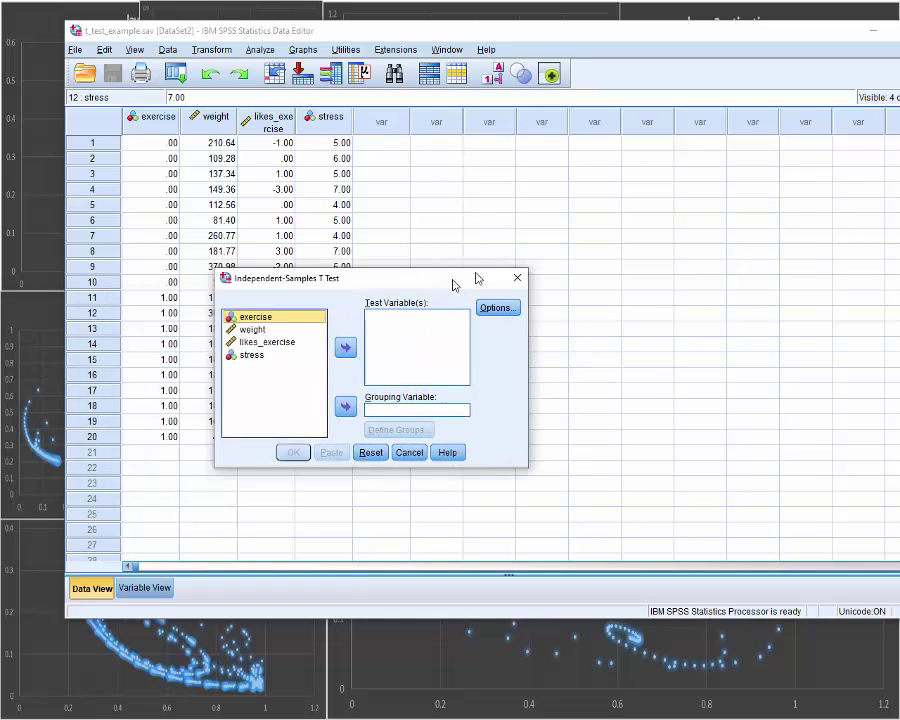
pyautogui.moveTo(472, 279); pyautogui.dragTo(595, 233)
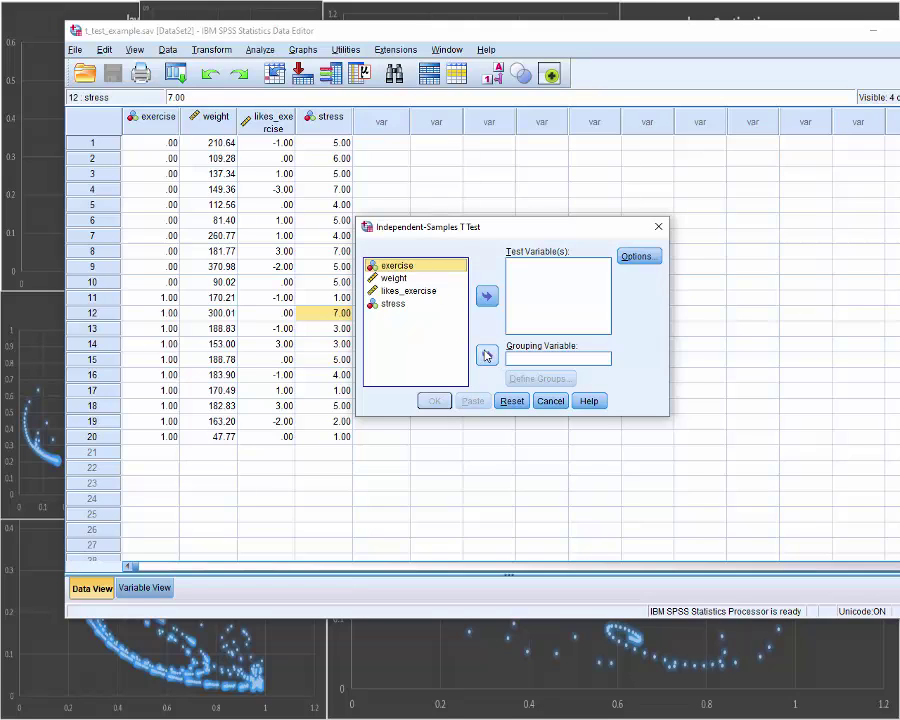
pyautogui.click(487, 355)
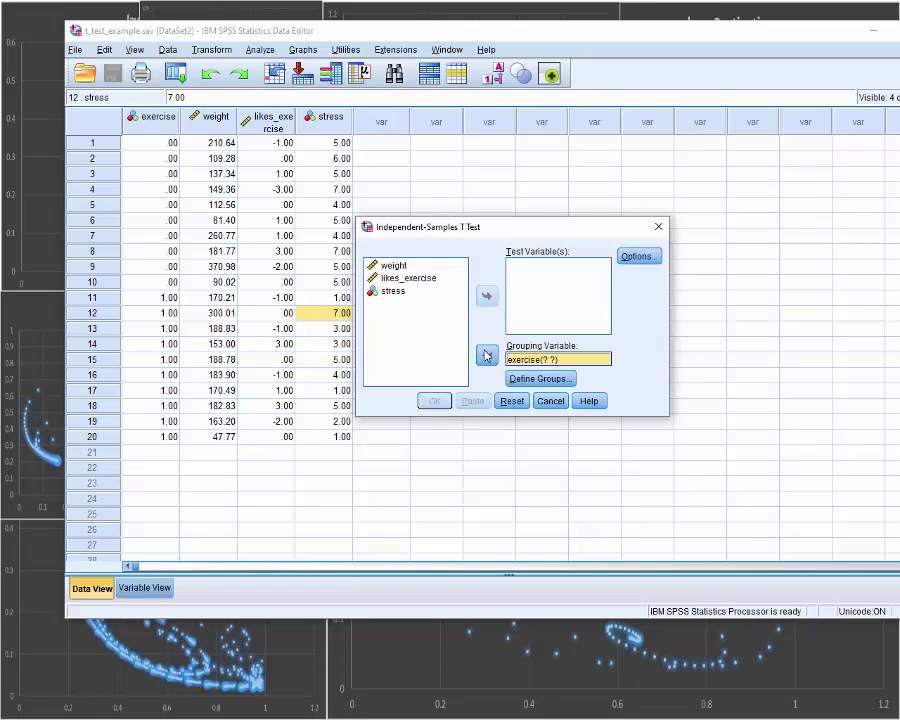
# - Define the exercise groups by specified values, with Group 1 as 0 and Group 2 as 1
pyautogui.click(535, 380)
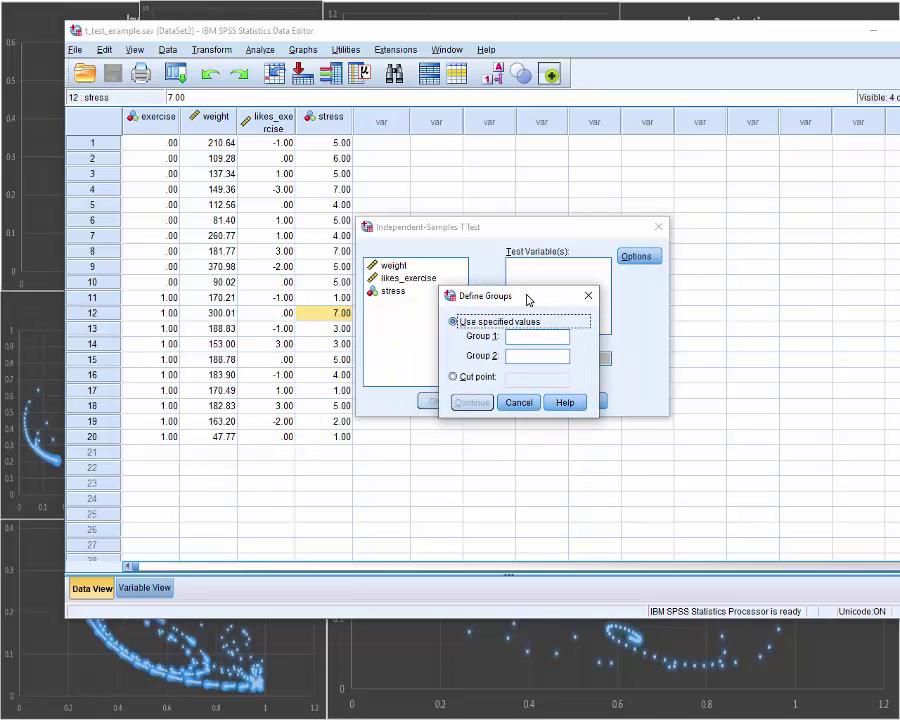
pyautogui.click(528, 336)
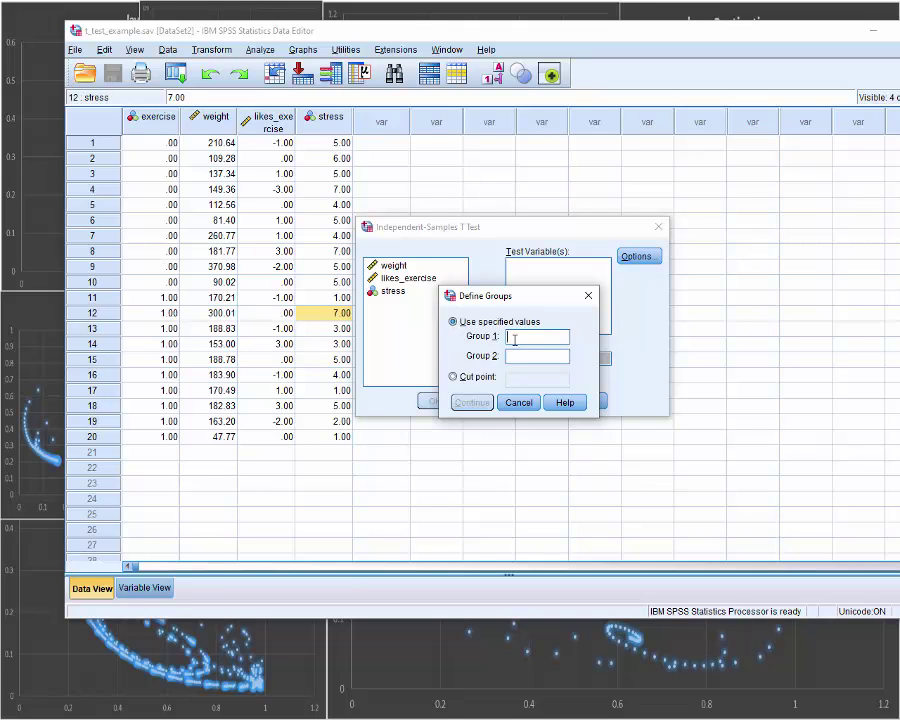
pyautogui.write('0')
pyautogui.click(518, 354)
pyautogui.write('1')
pyautogui.click(482, 402)
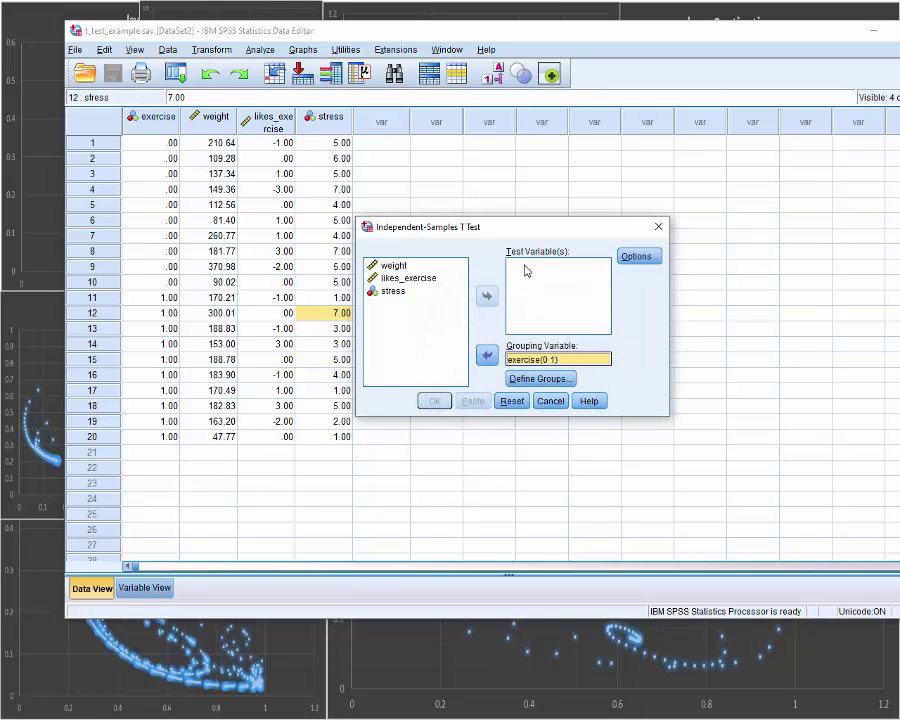
# - Add weight and stress as the test variables of the t test
pyautogui.click(393, 266)
pyautogui.click(487, 295)
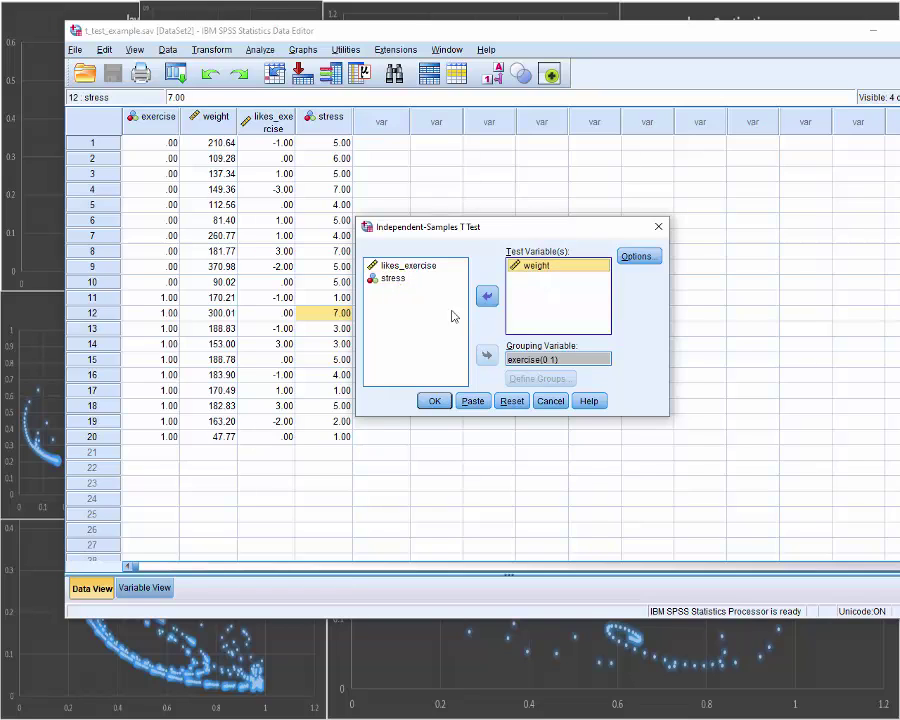
pyautogui.click(405, 281)
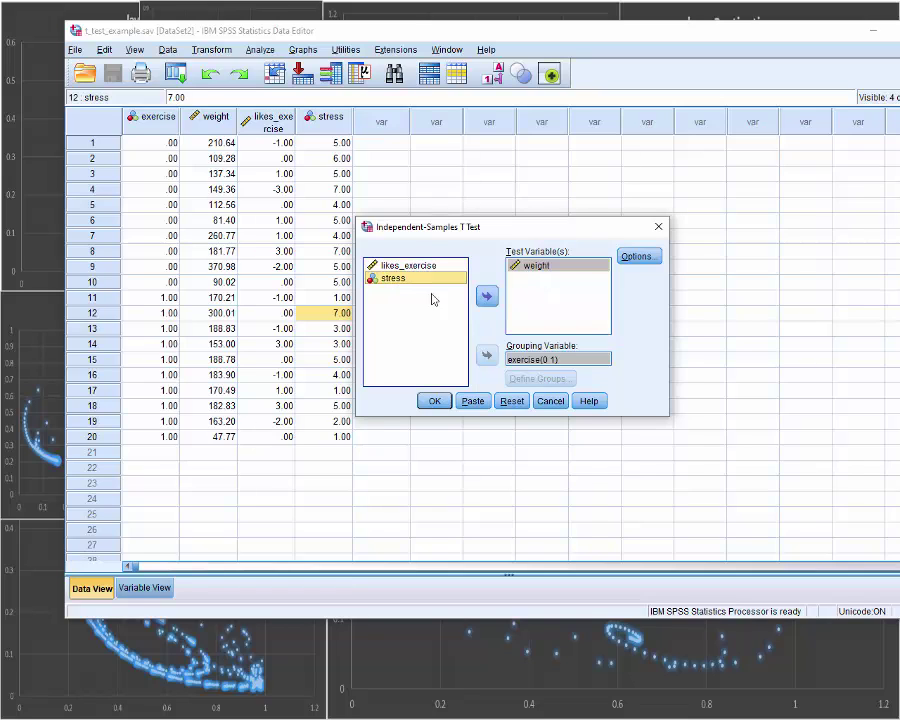
pyautogui.click(487, 296)
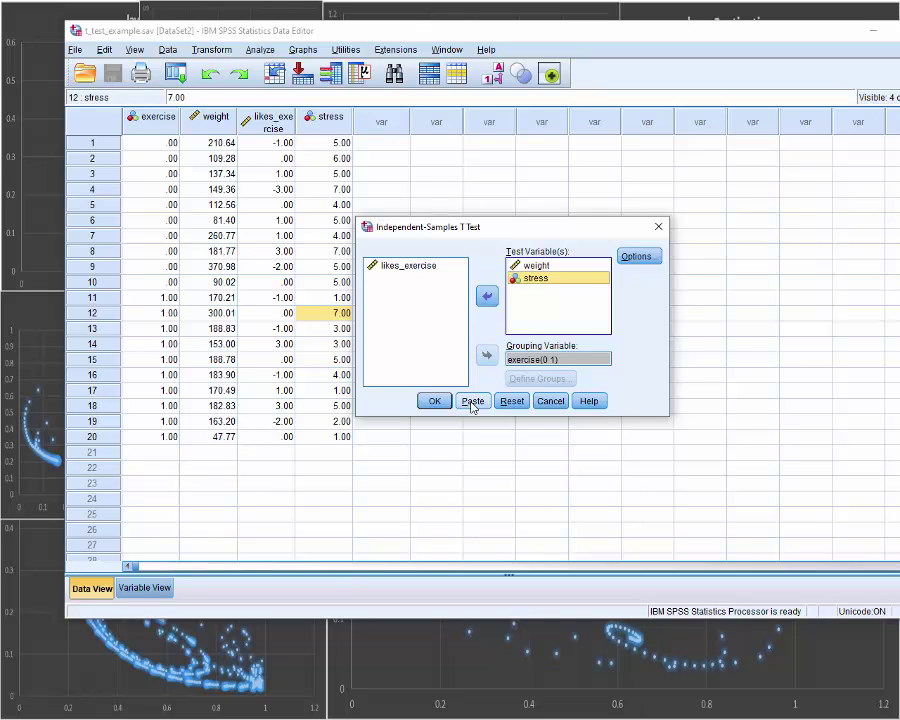
# - Paste the t test as syntax and delete the DATASET ACTIVATE DataSet2 command from it
pyautogui.click(472, 403)
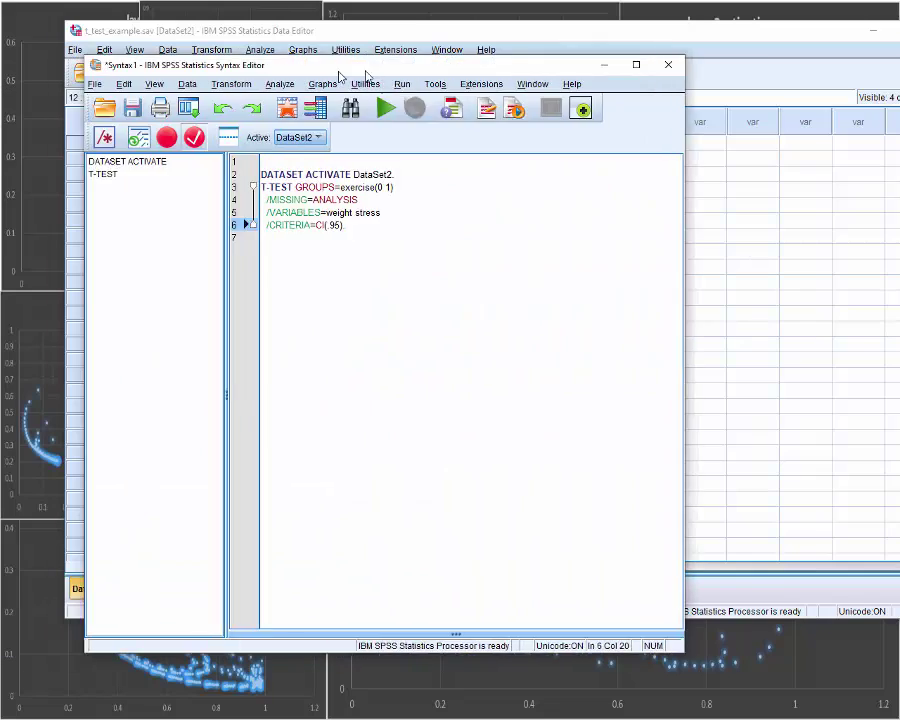
pyautogui.moveTo(338, 71); pyautogui.dragTo(446, 62)
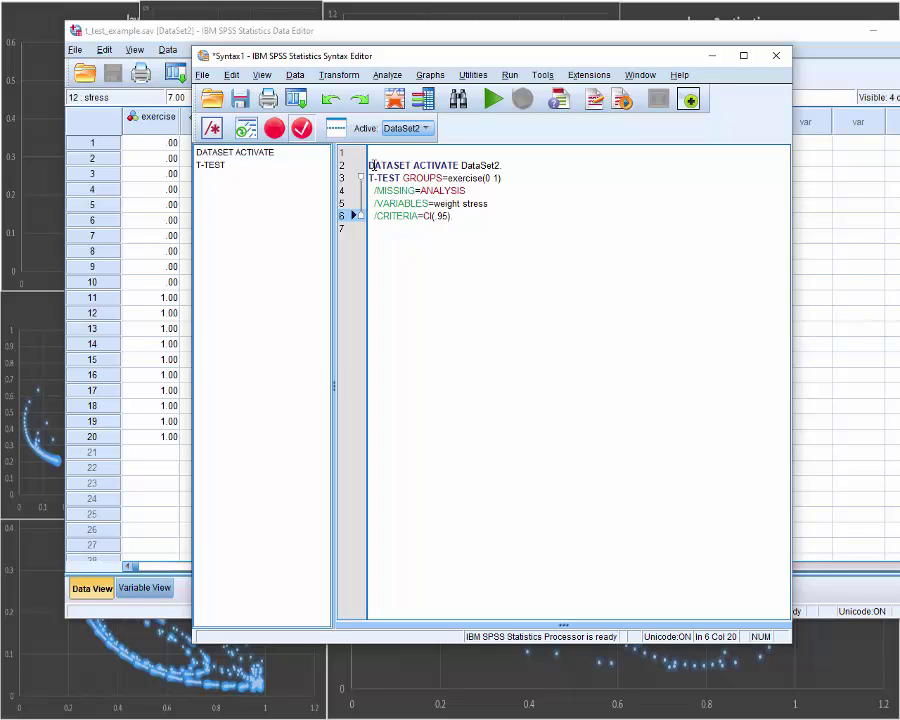
pyautogui.moveTo(370, 165); pyautogui.dragTo(510, 162)
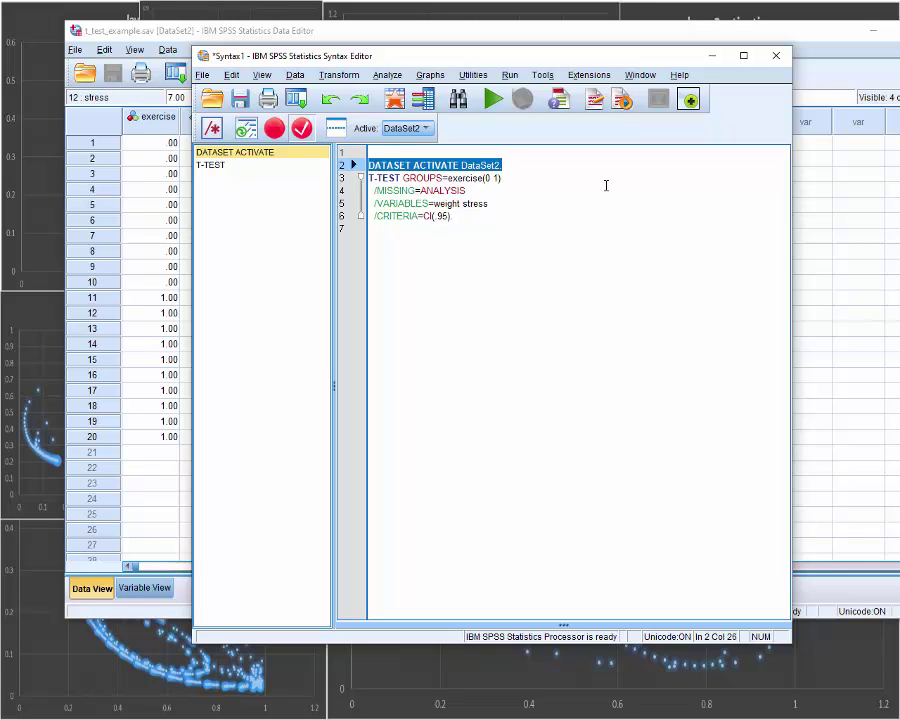
pyautogui.press('Delete')
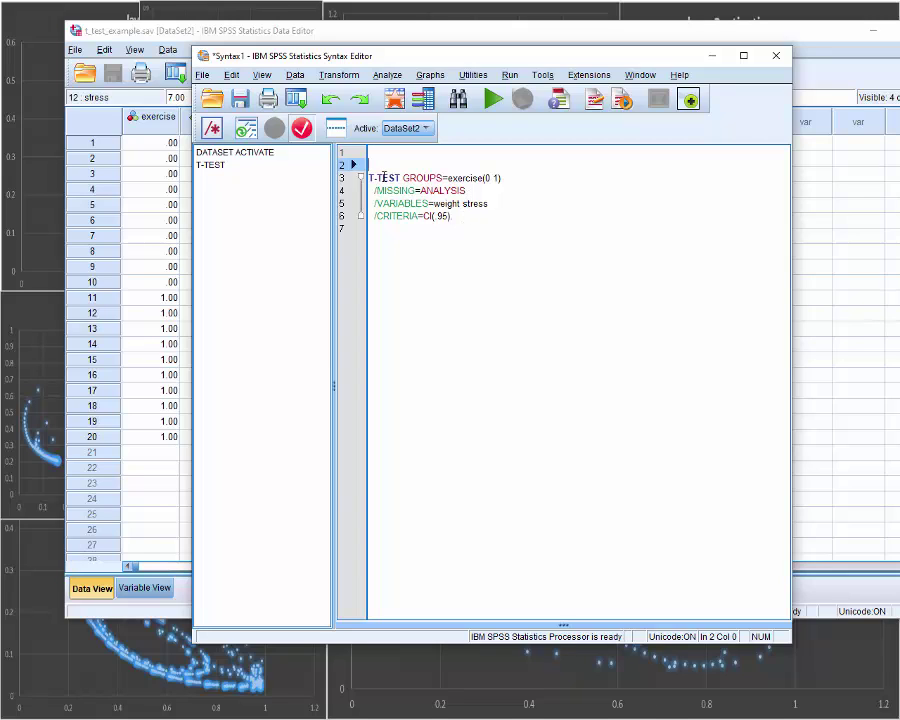
# - Run the T-TEST command block for weight and stress from the syntax file
pyautogui.moveTo(369, 178); pyautogui.dragTo(479, 211)
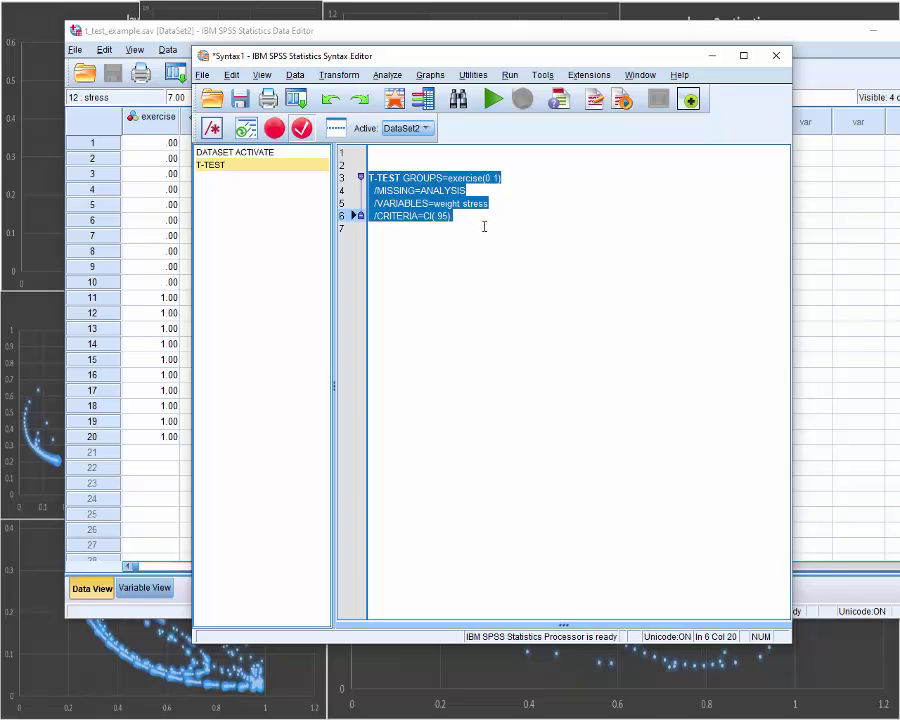
pyautogui.click(484, 227)
pyautogui.click(459, 218)
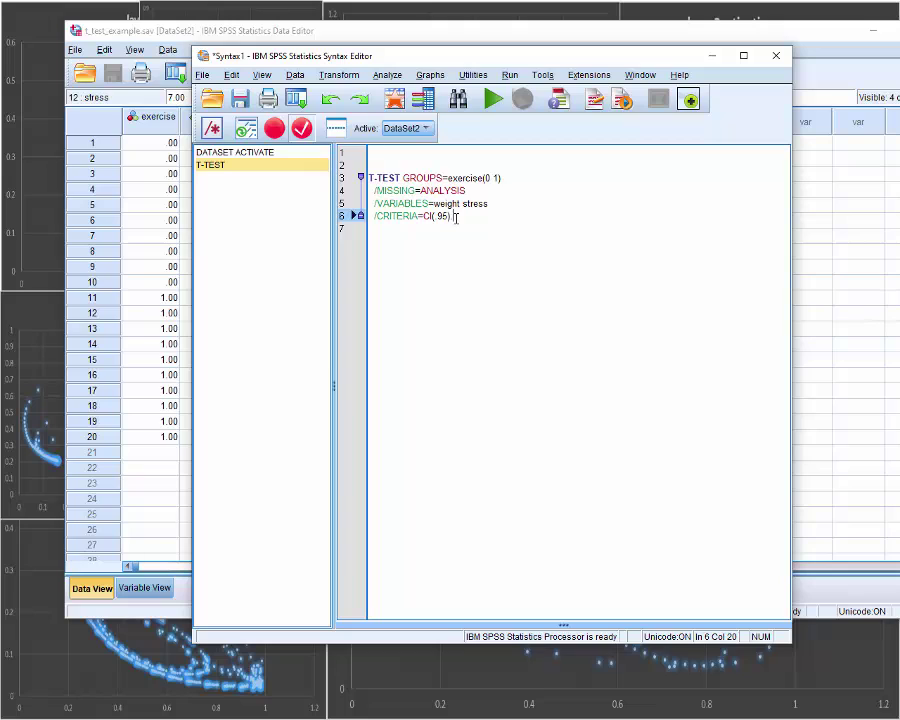
pyautogui.moveTo(456, 216); pyautogui.dragTo(372, 186)
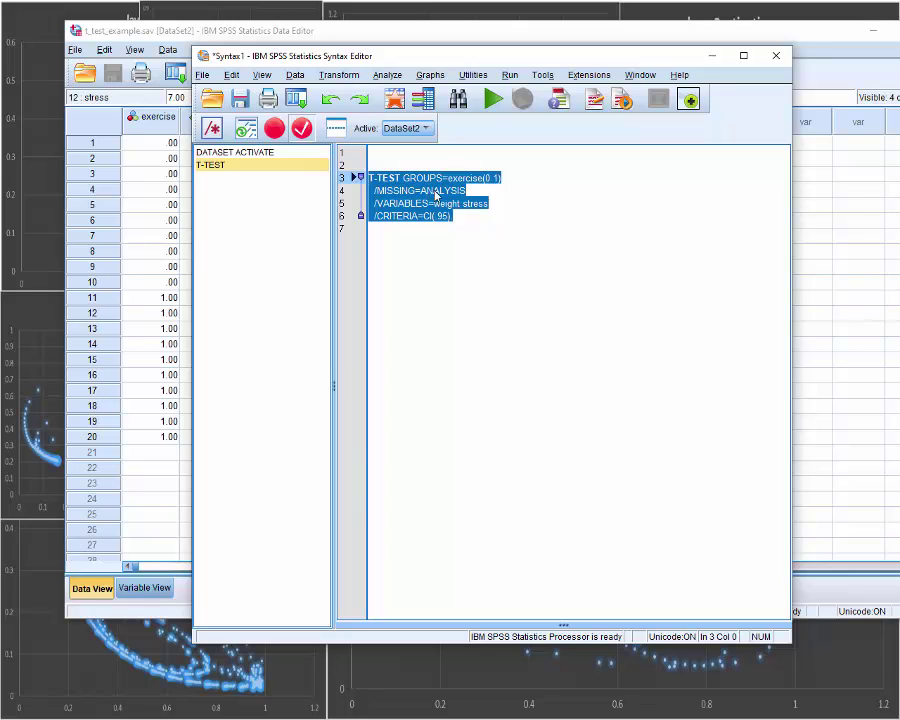
pyautogui.click(507, 76)
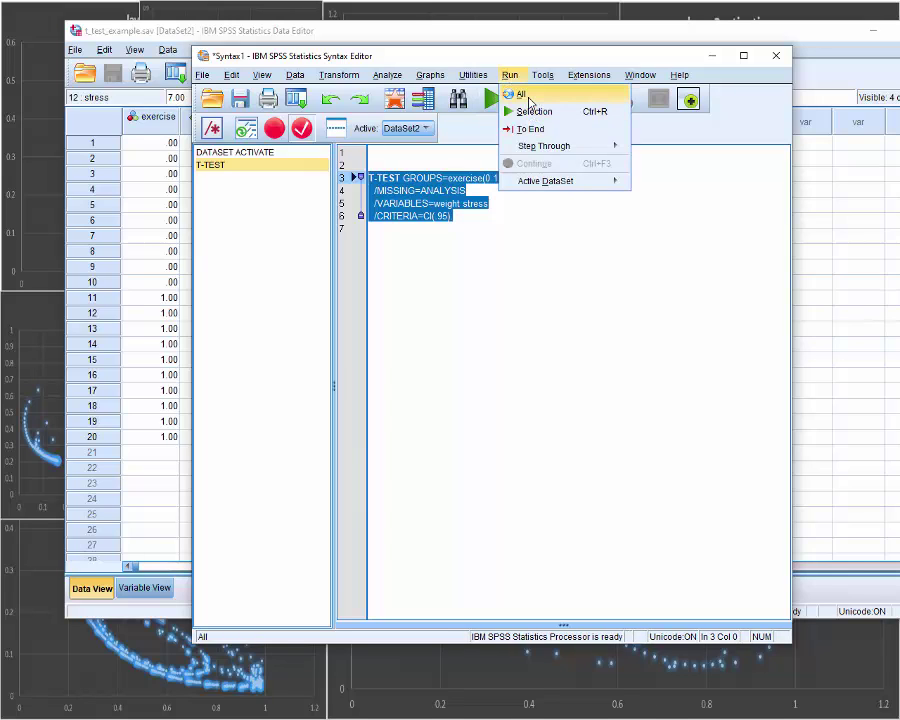
pyautogui.moveTo(545, 181)
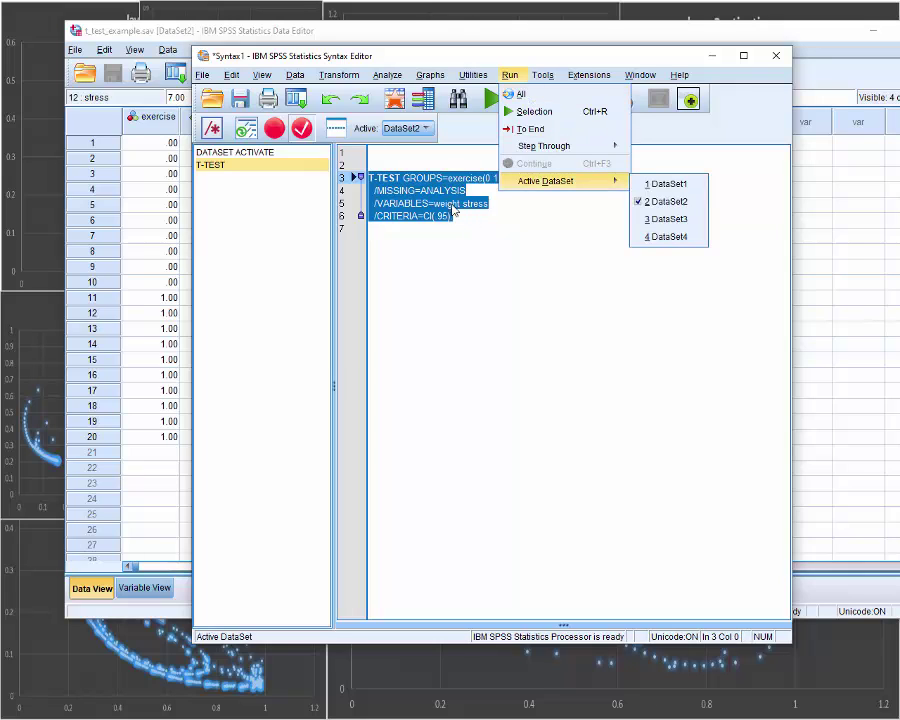
pyautogui.click(477, 217)
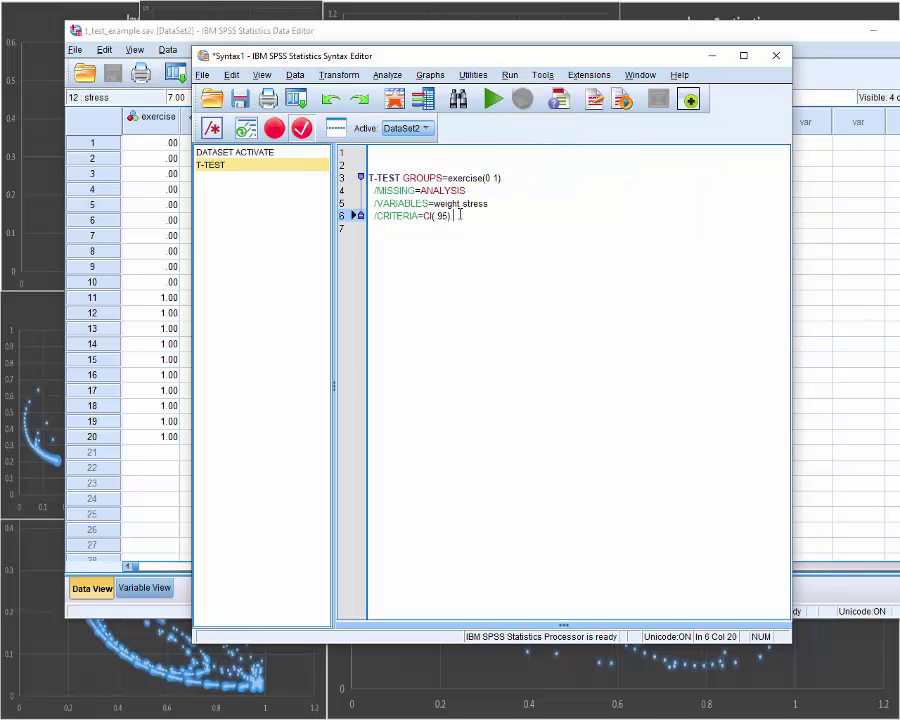
pyautogui.click(494, 100)
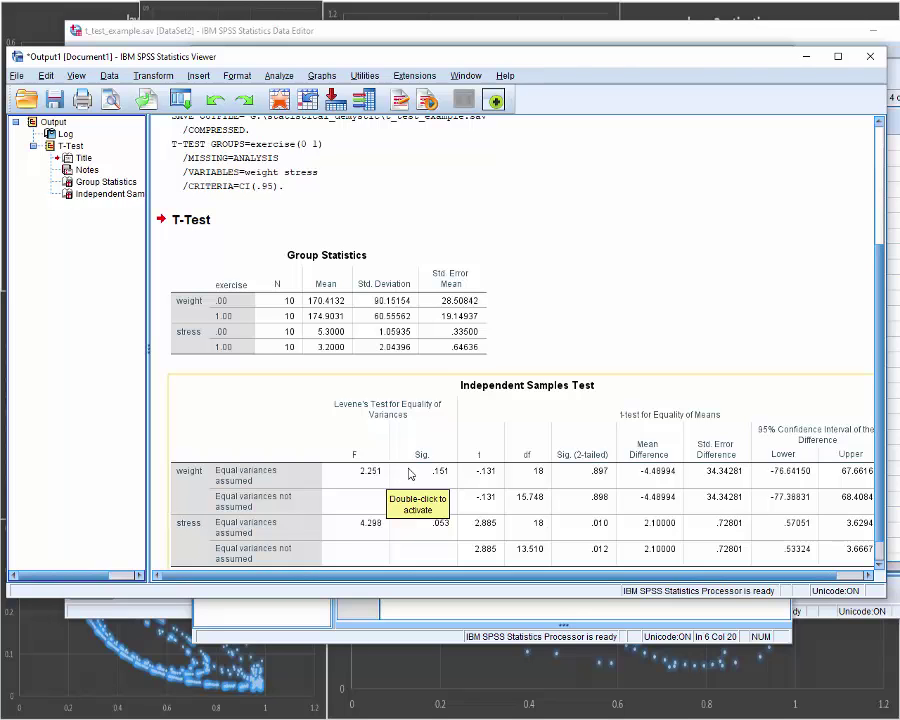
# - Examine the logged syntax, the Group Statistics and the full Independent Samples Test table, including Levene's test, significance and confidence intervals
pyautogui.scroll(3, 500, 267)
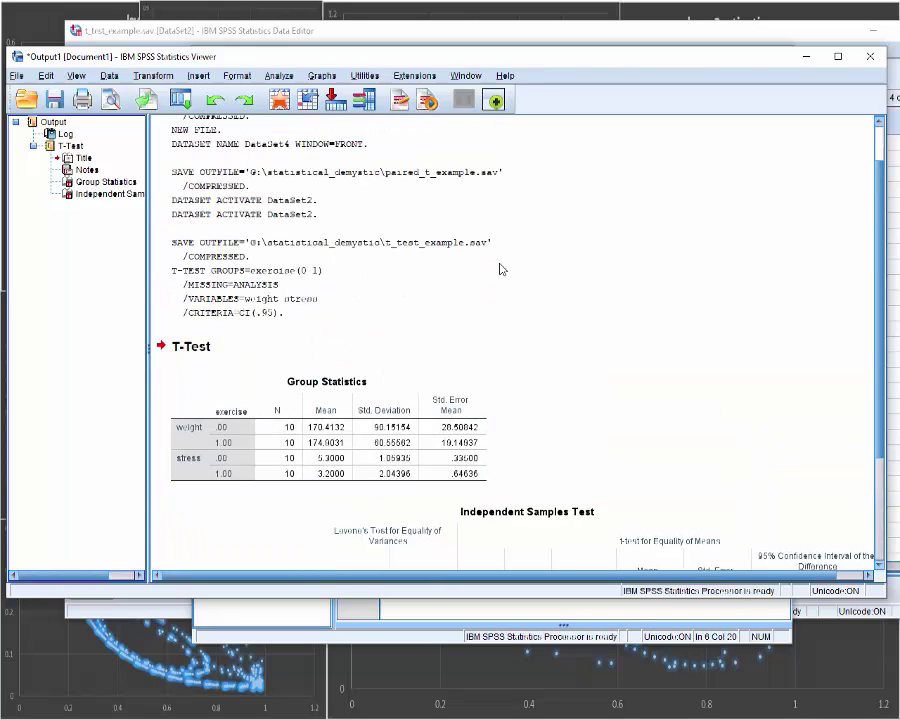
pyautogui.scroll(-2, 501, 269)
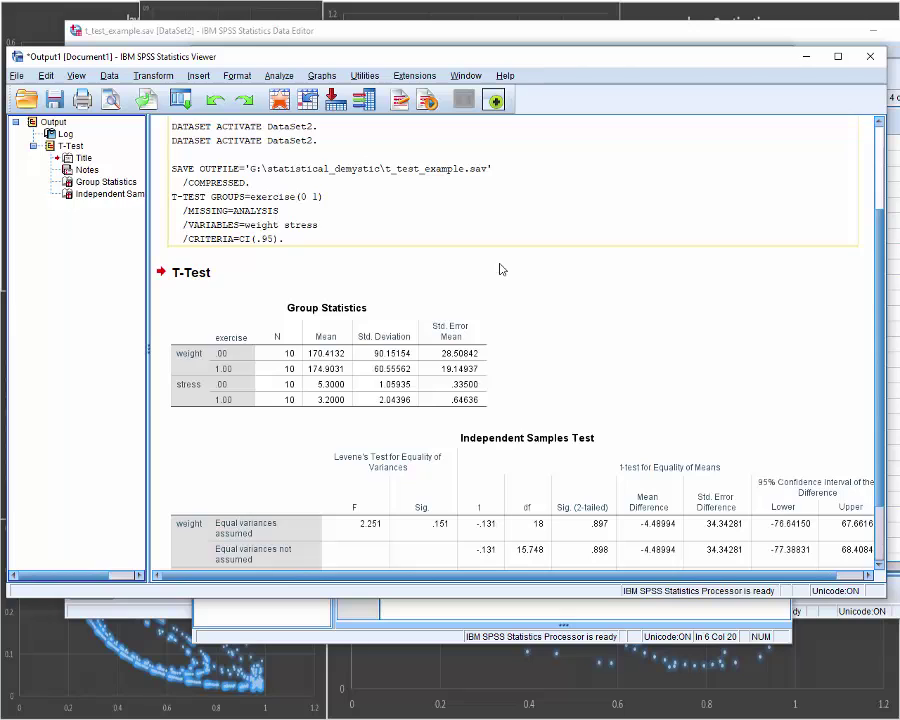
pyautogui.scroll(3, 501, 269)
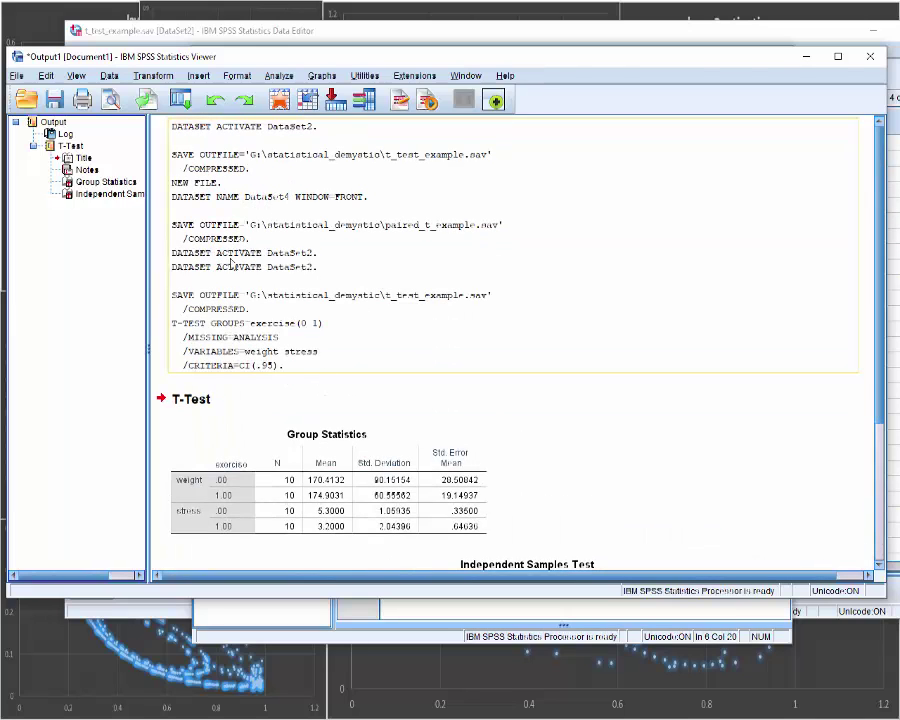
pyautogui.scroll(-4, 357, 355)
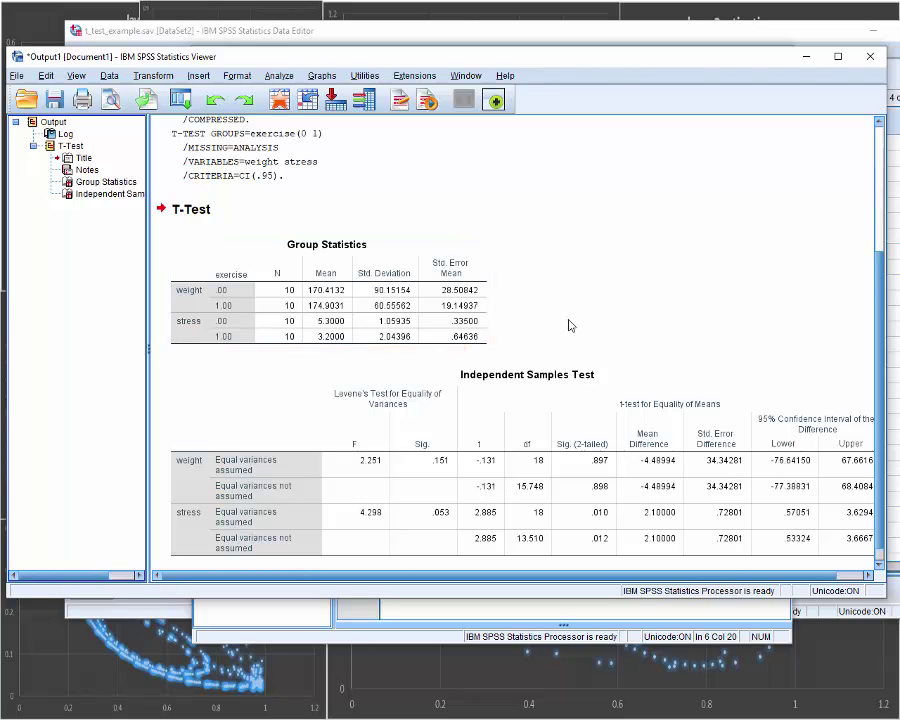
pyautogui.scroll(-1, 570, 325)
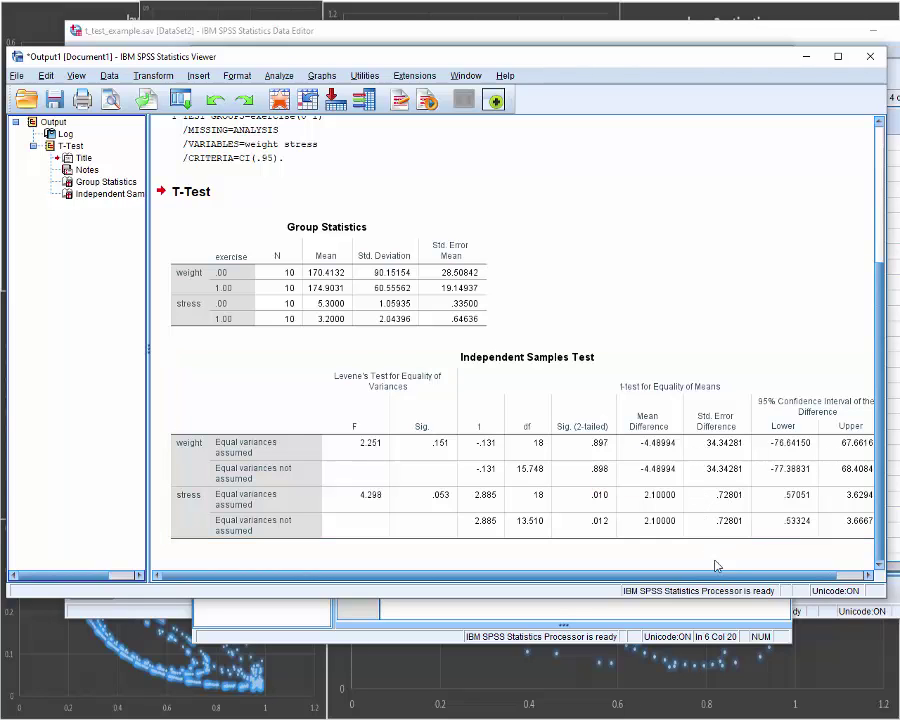
pyautogui.hscroll(1, 716, 566)
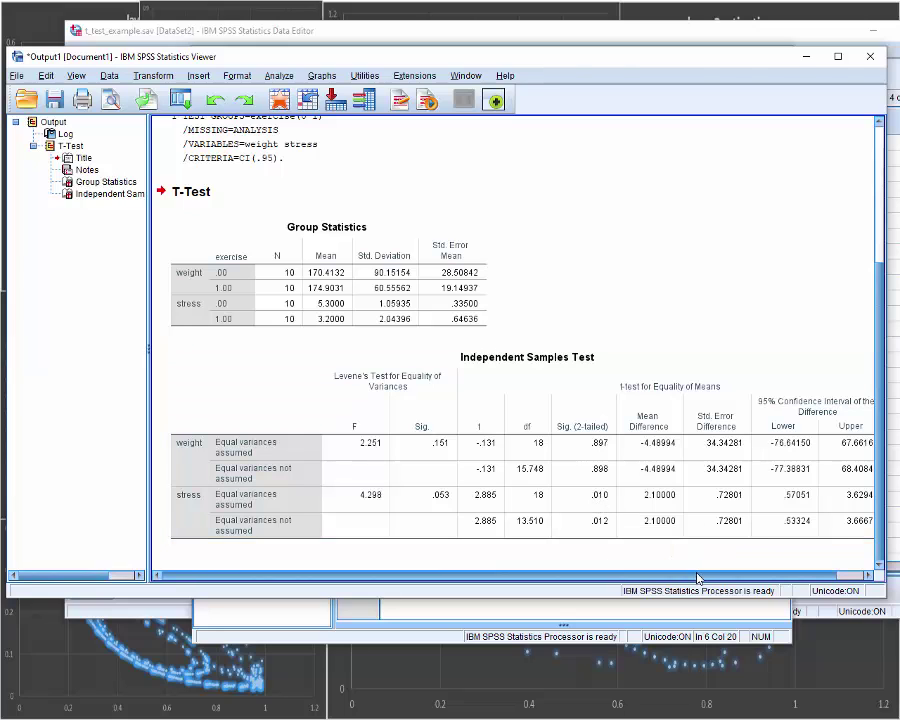
pyautogui.moveTo(697, 577); pyautogui.dragTo(737, 578)
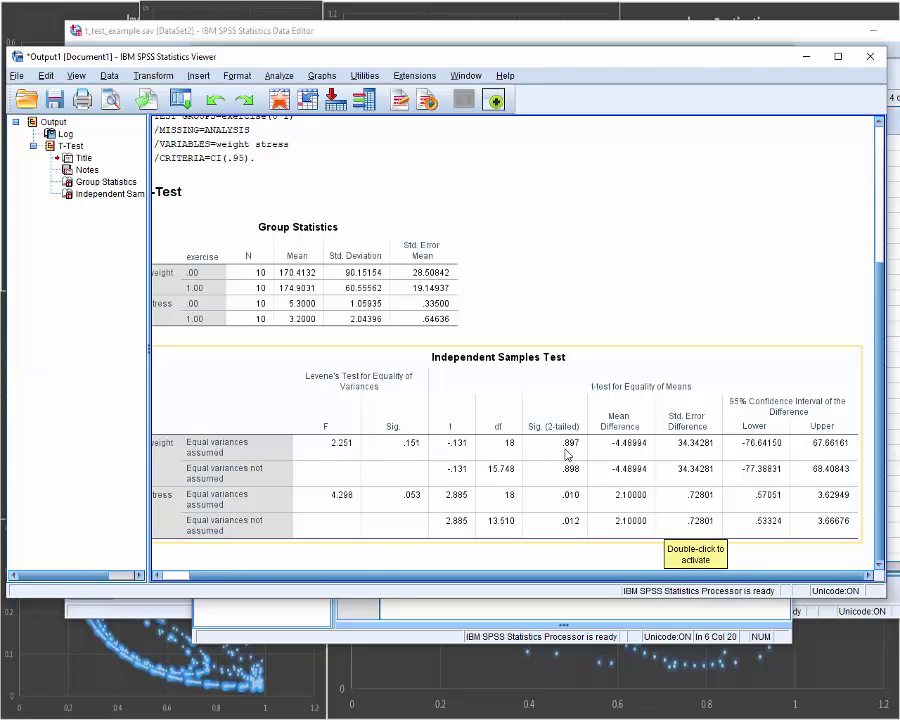
pyautogui.hscroll(-2, 636, 578)
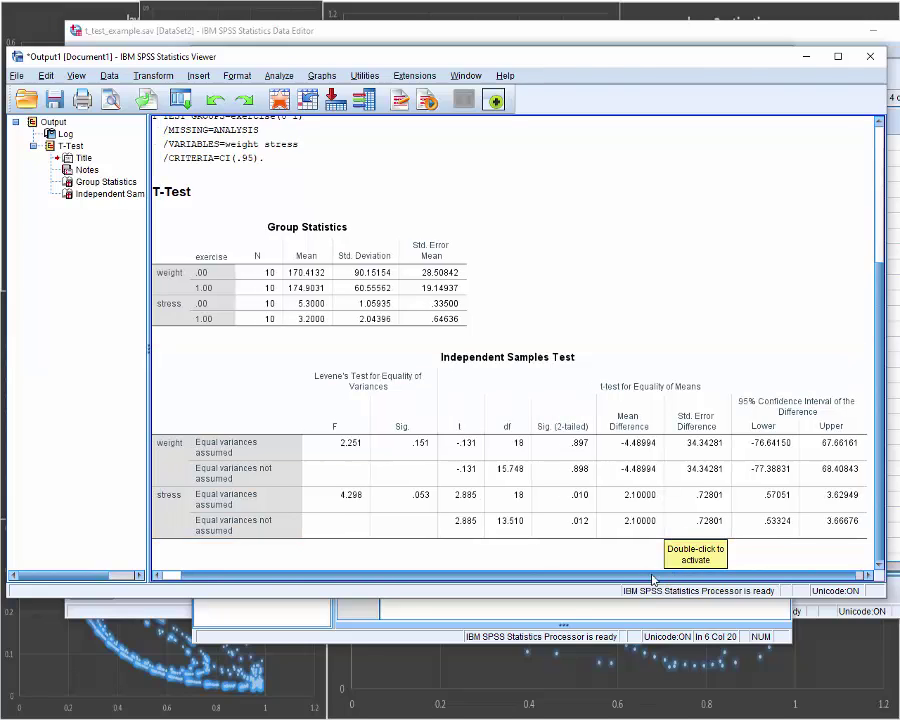
pyautogui.click(553, 524)
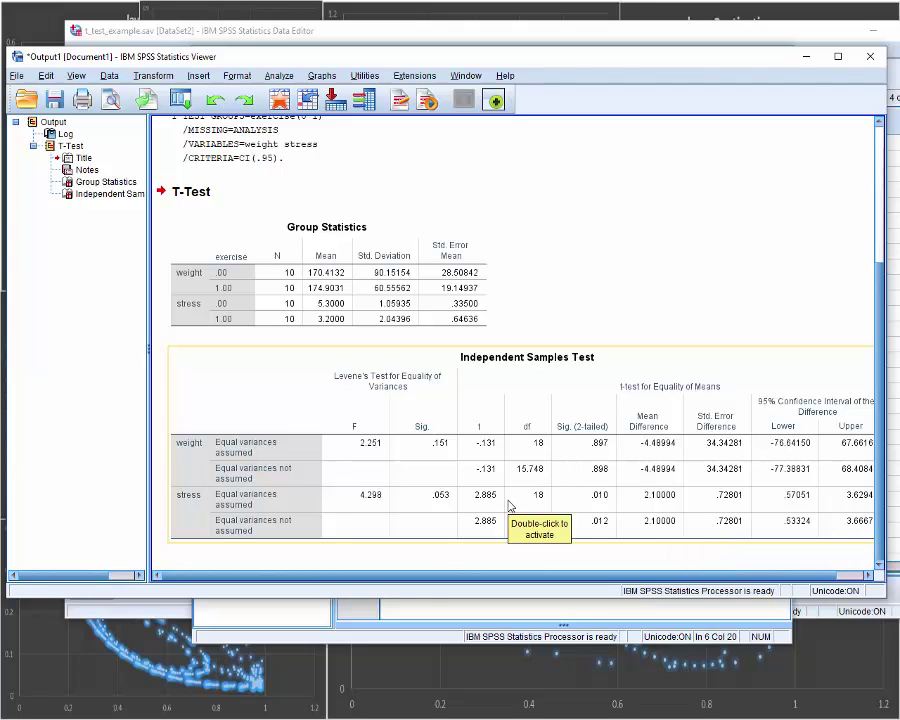
pyautogui.click(428, 628)
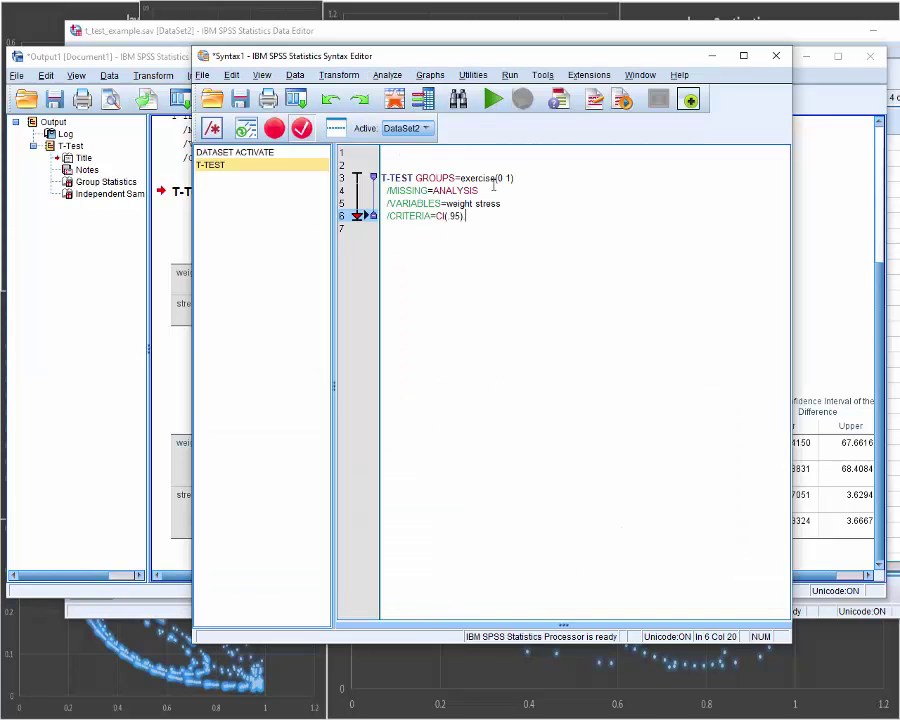
pyautogui.click(238, 100)
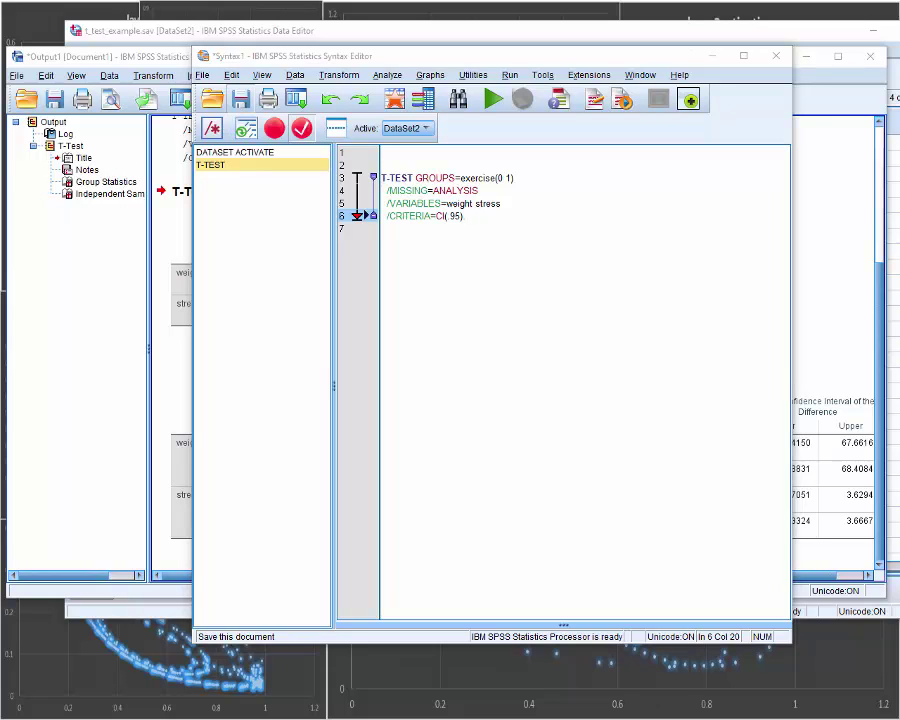
pyautogui.moveTo(446, 245); pyautogui.dragTo(579, 209)
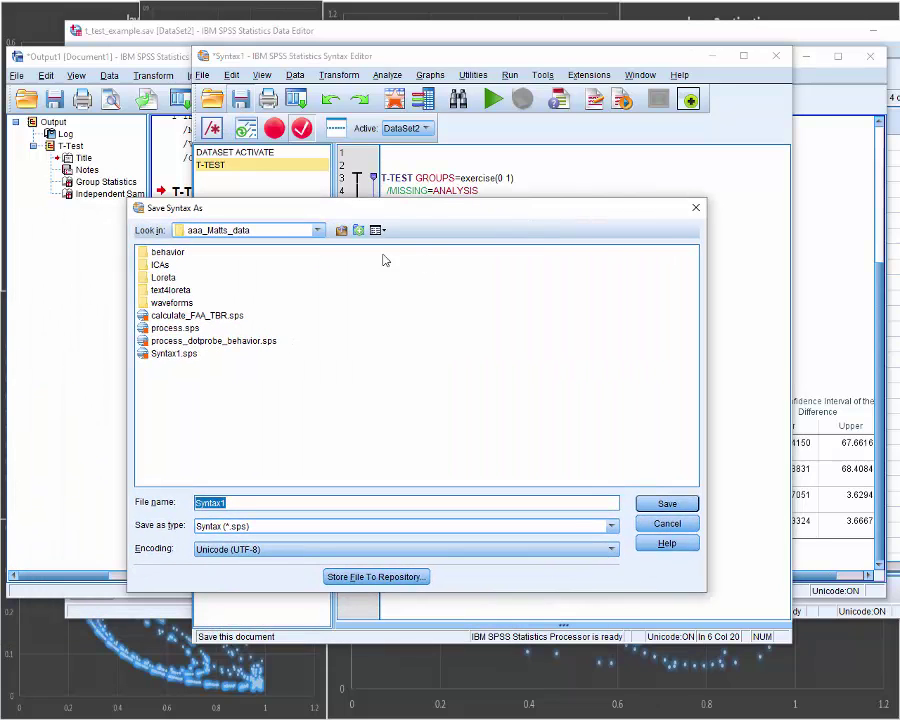
pyautogui.click(296, 228)
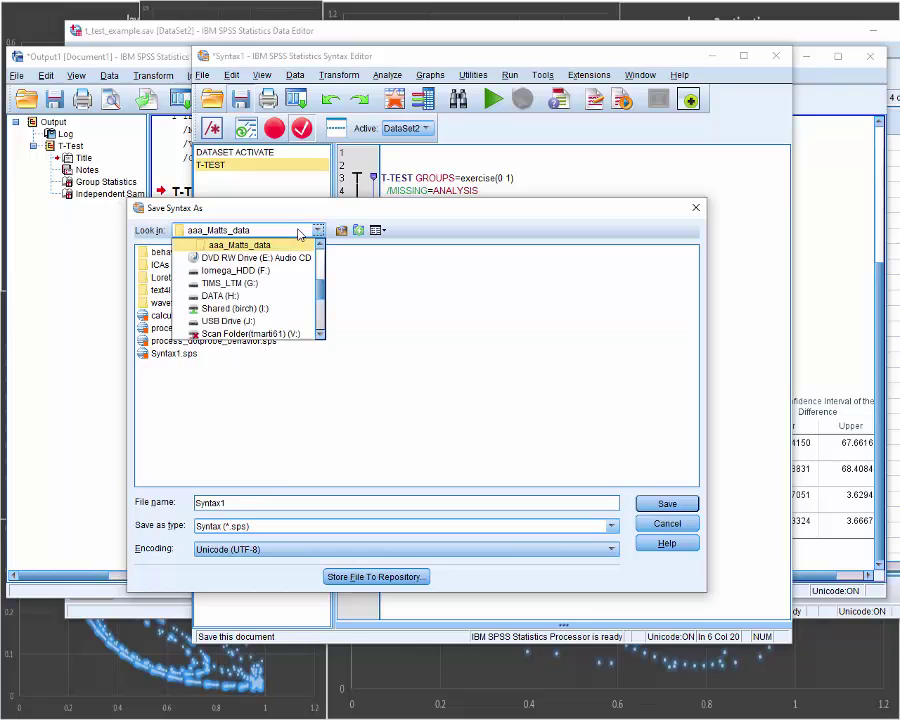
pyautogui.click(270, 284)
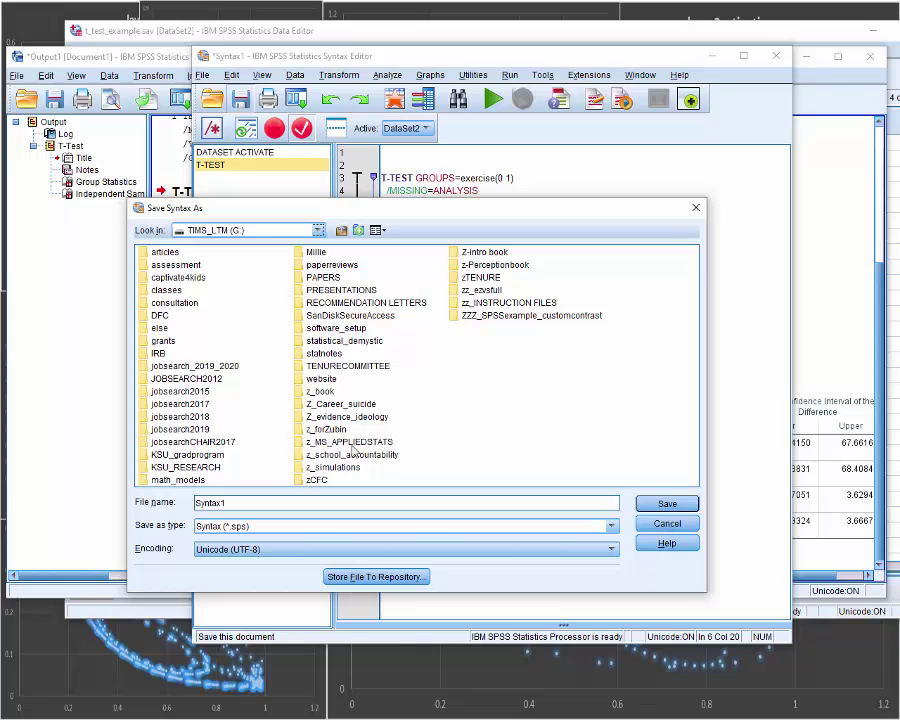
pyautogui.click(657, 528)
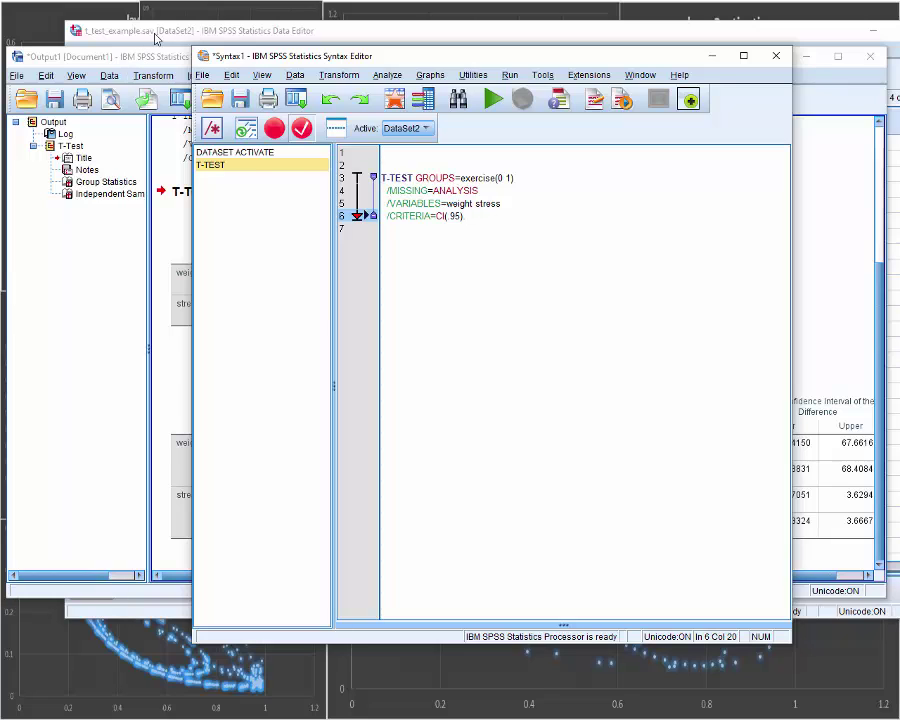
# - Examine the likes_exercise column and the exercise group codes in the t_test_example.sav data
pyautogui.click(155, 38)
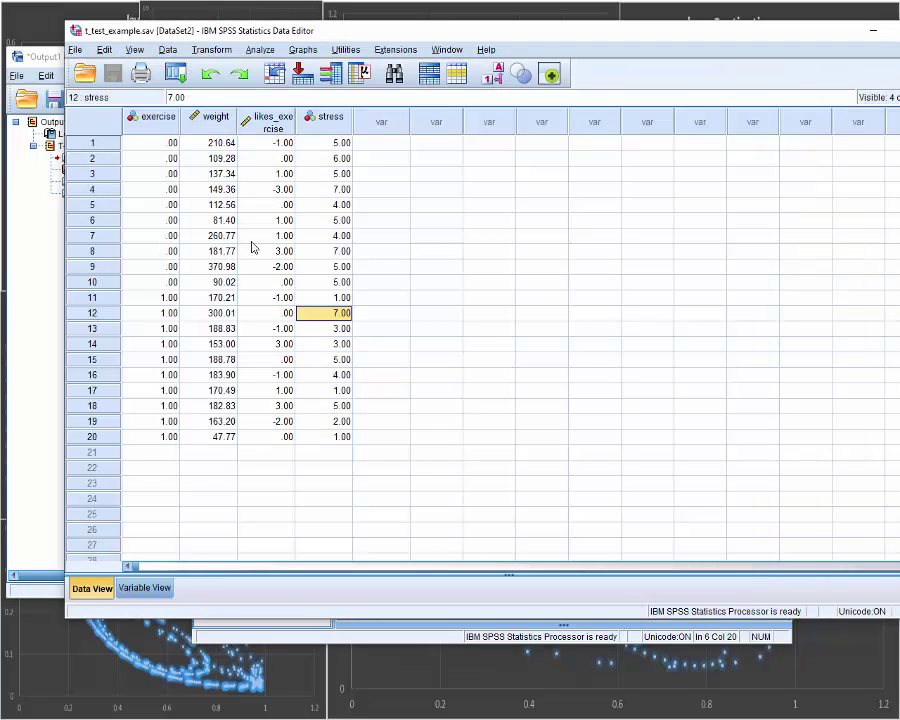
pyautogui.click(269, 125)
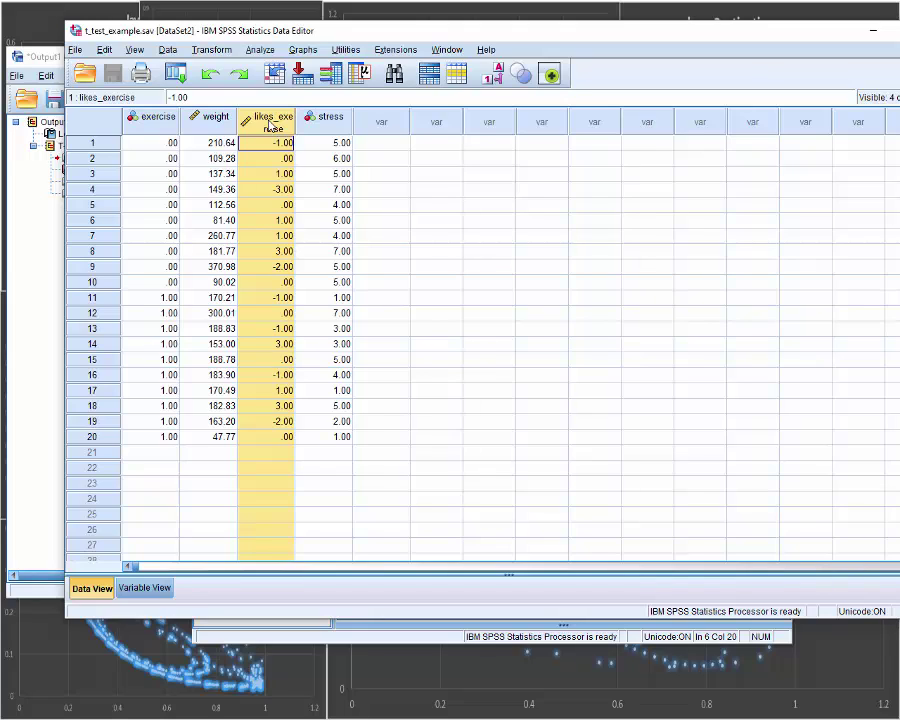
pyautogui.click(168, 189)
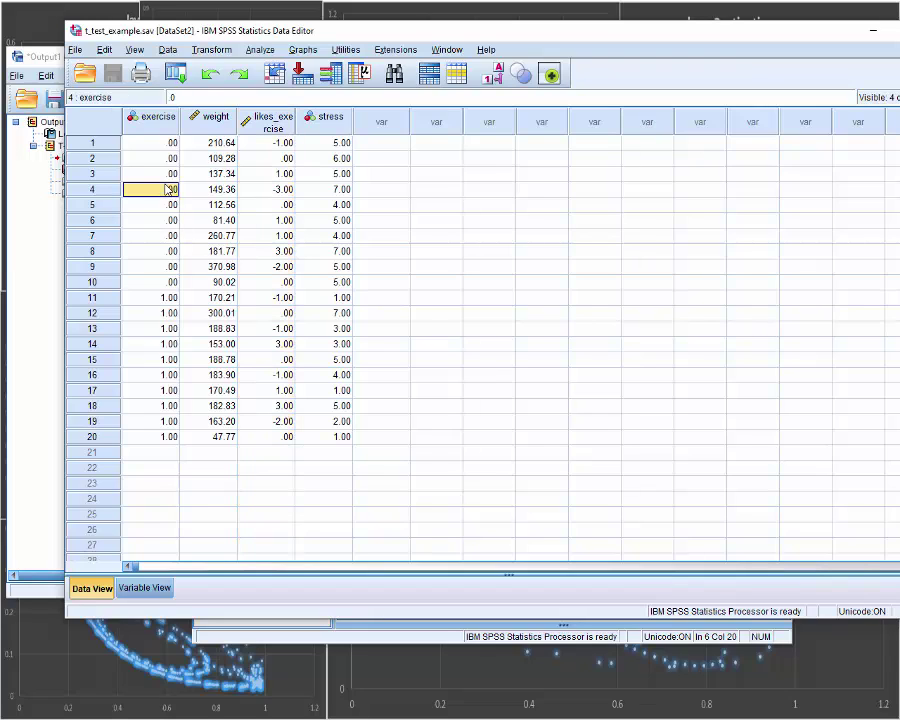
pyautogui.click(160, 329)
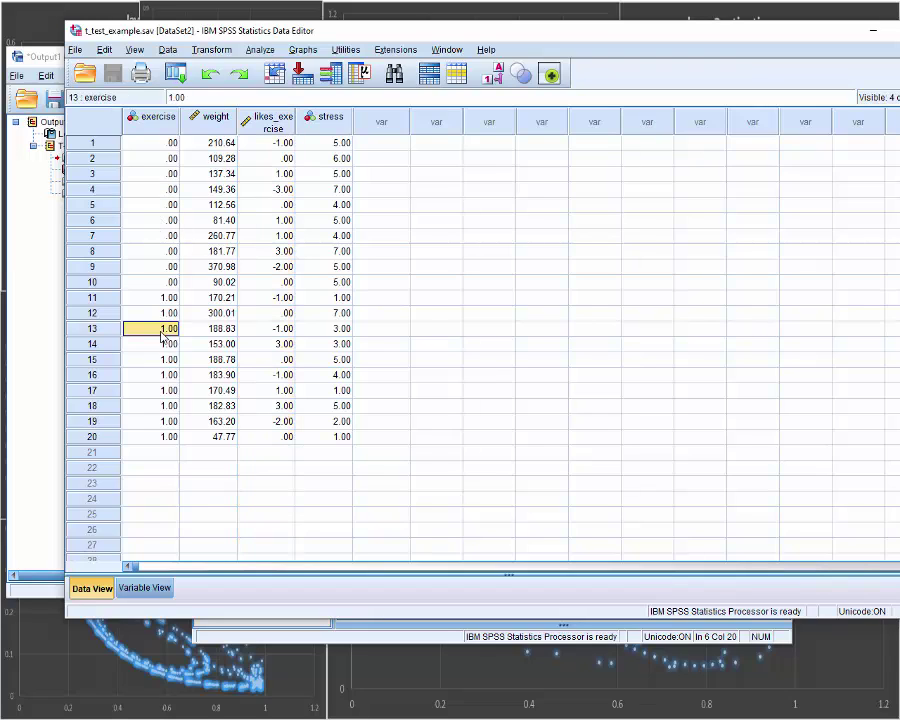
pyautogui.click(160, 207)
pyautogui.click(163, 330)
pyautogui.click(270, 130)
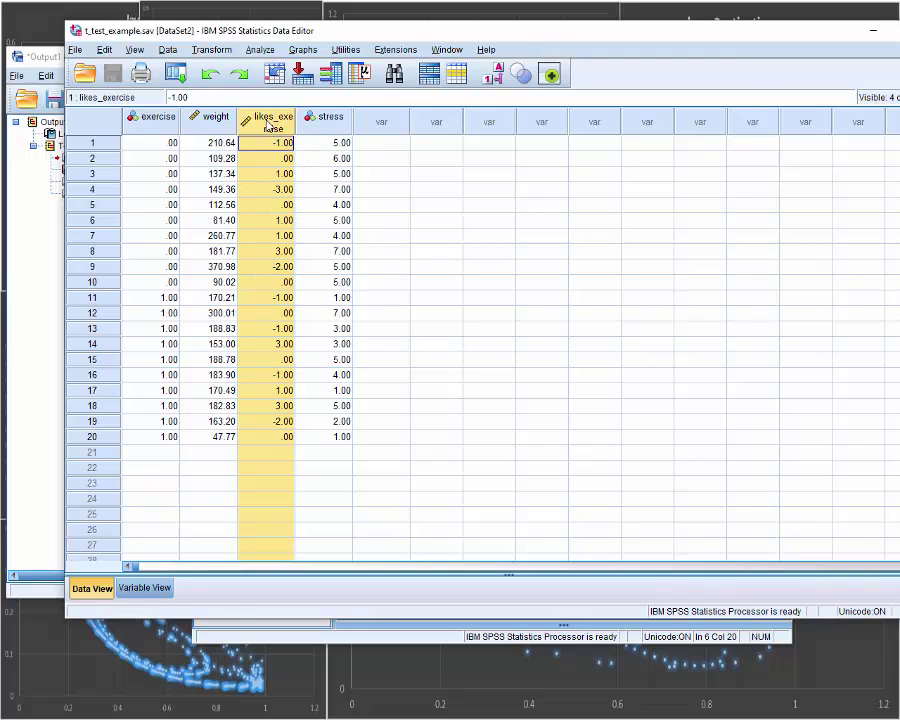
# - Run a one-sample t test of likes_exercise against a test value of 0 through pasted syntax
pyautogui.click(259, 51)
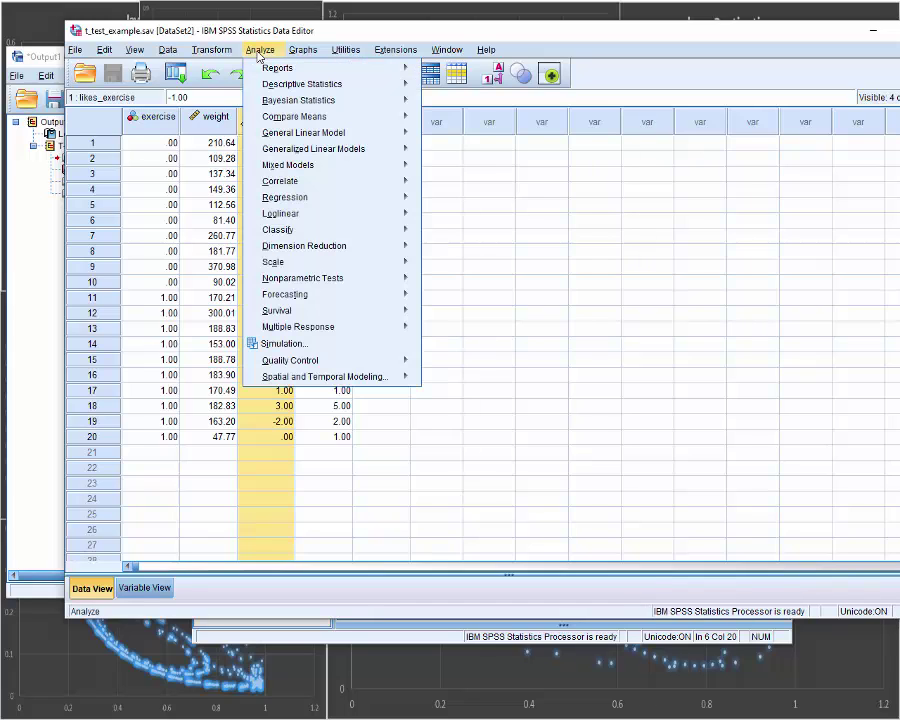
pyautogui.moveTo(272, 118)
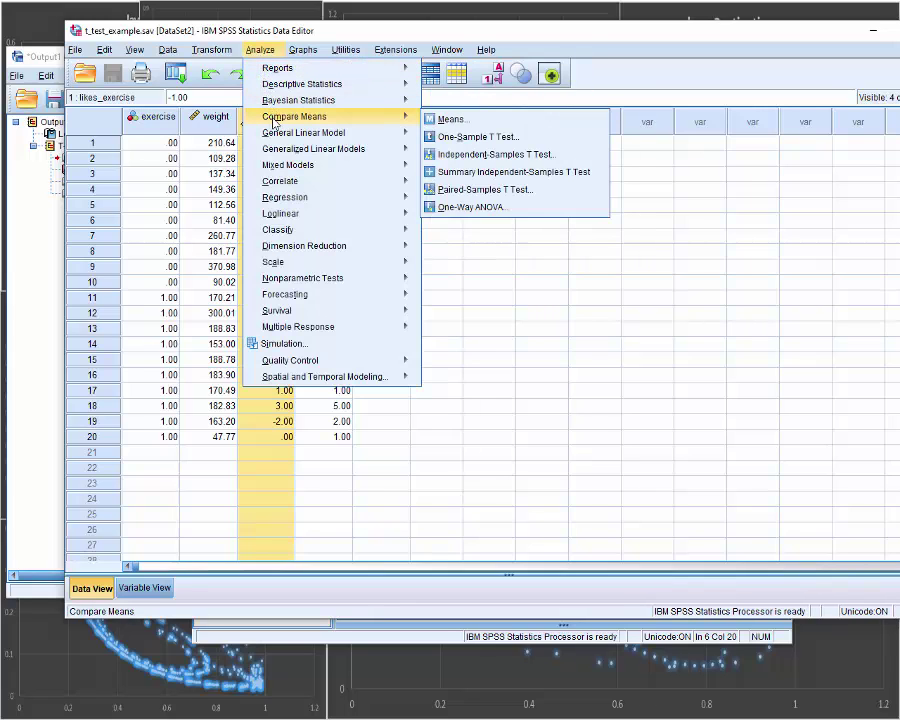
pyautogui.click(463, 137)
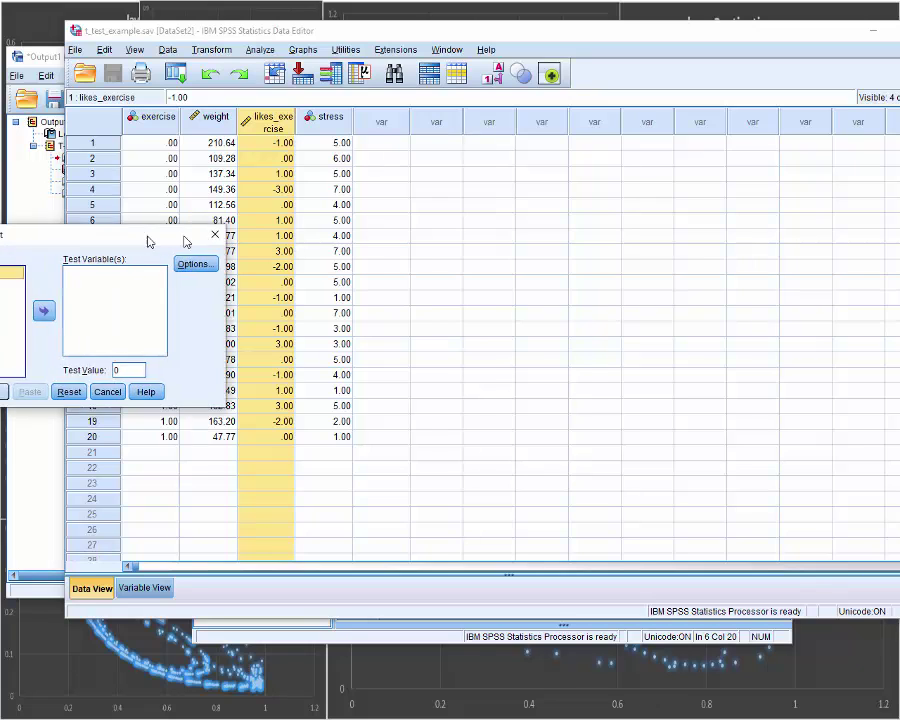
pyautogui.moveTo(147, 239); pyautogui.dragTo(512, 195)
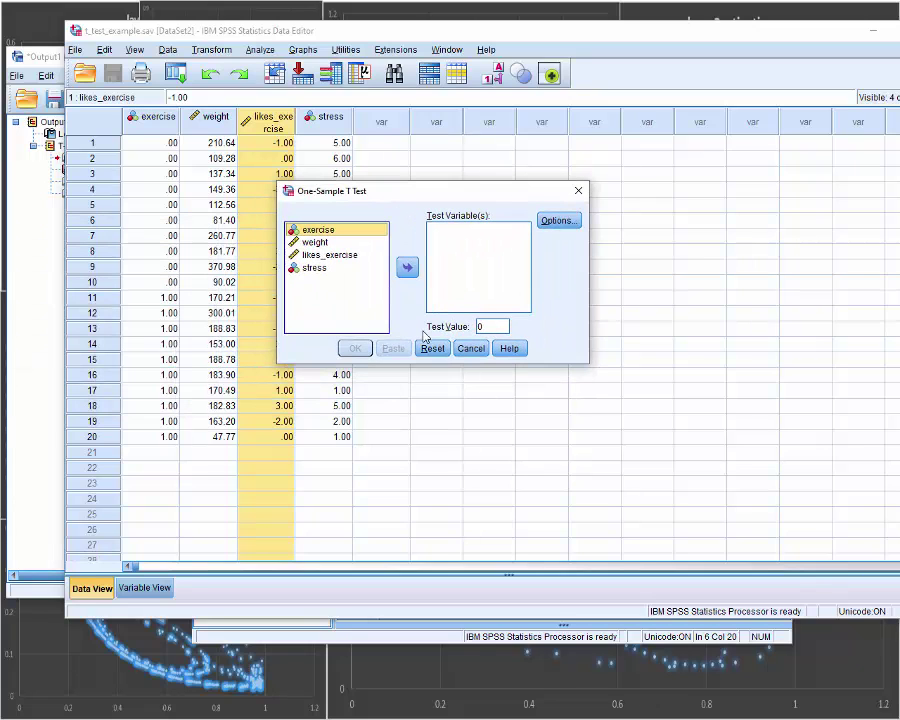
pyautogui.click(338, 256)
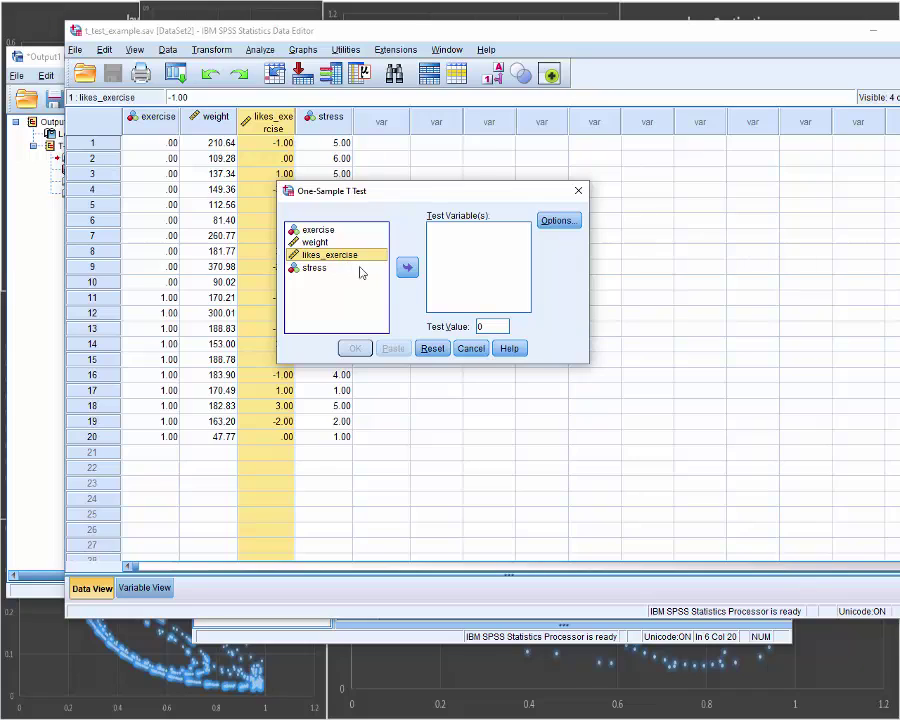
pyautogui.click(407, 267)
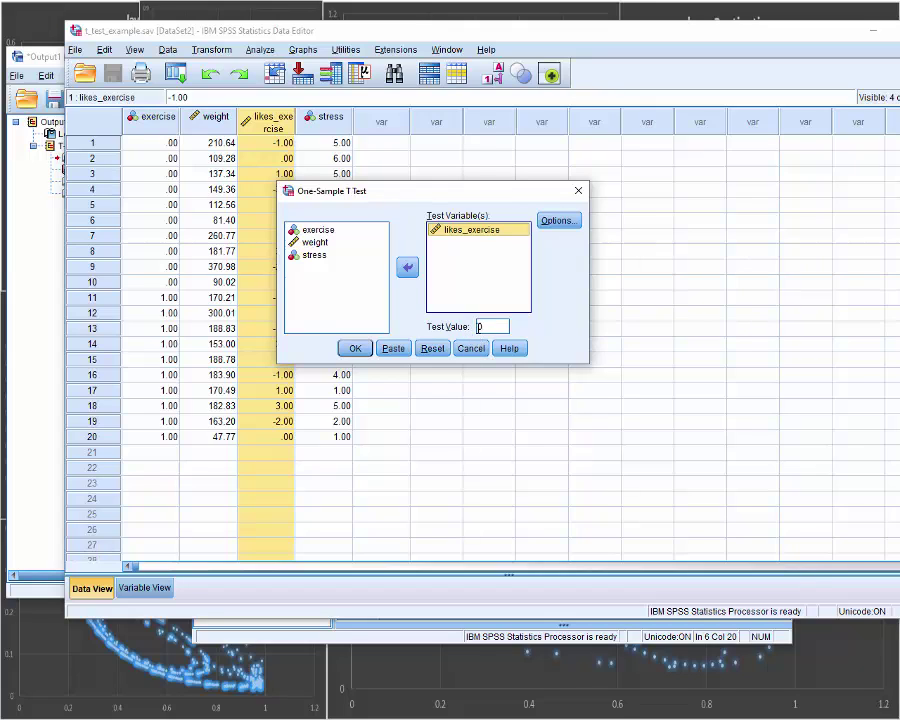
pyautogui.click(399, 349)
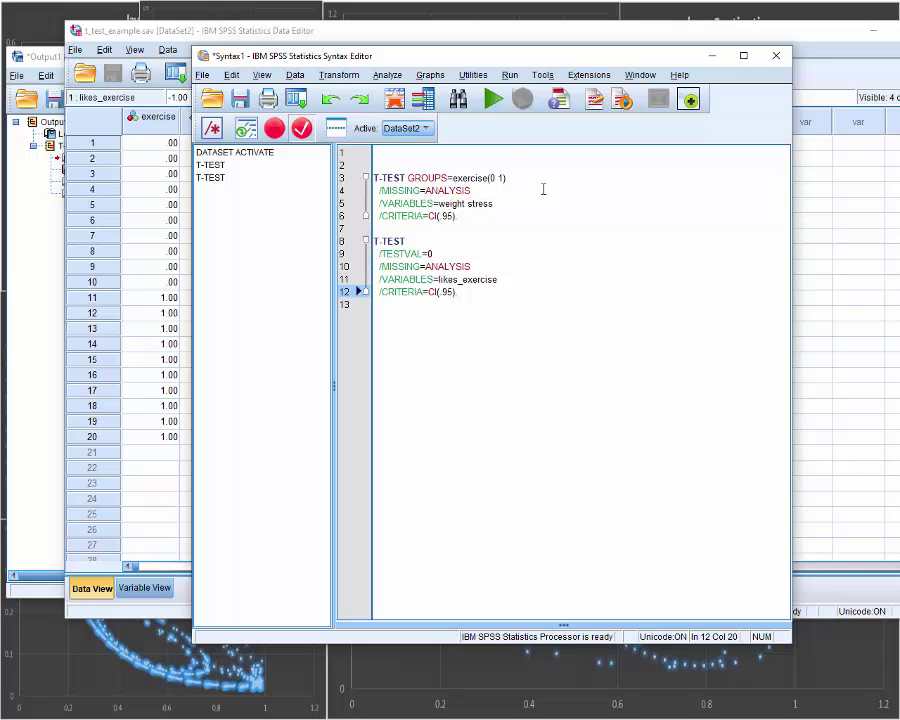
pyautogui.click(494, 99)
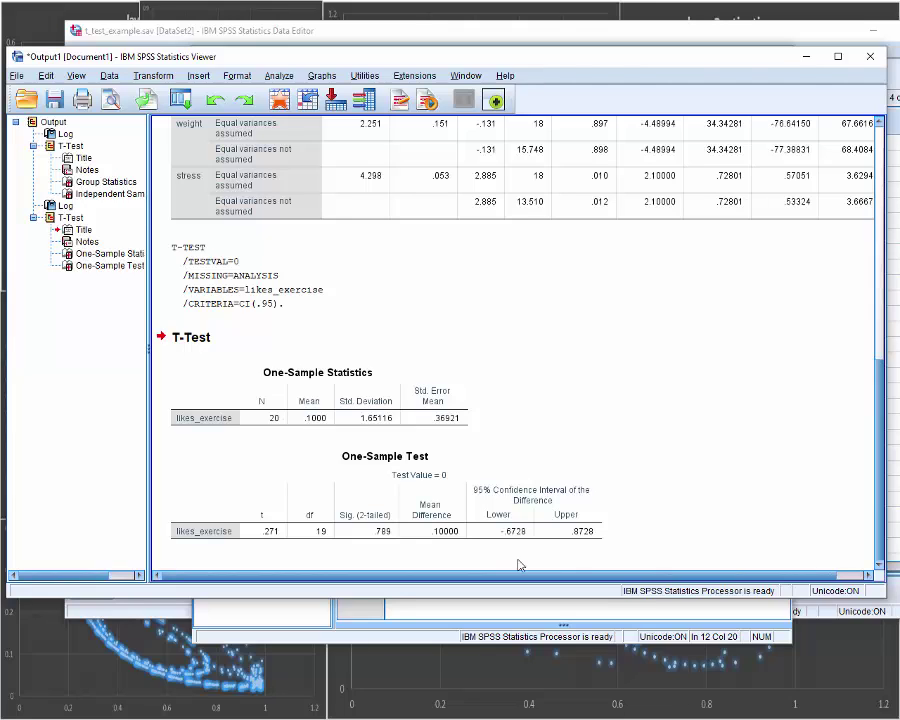
# - Examine the significance and the 95% confidence interval limits in the One-Sample Test table for likes_exercise
pyautogui.click(390, 530)
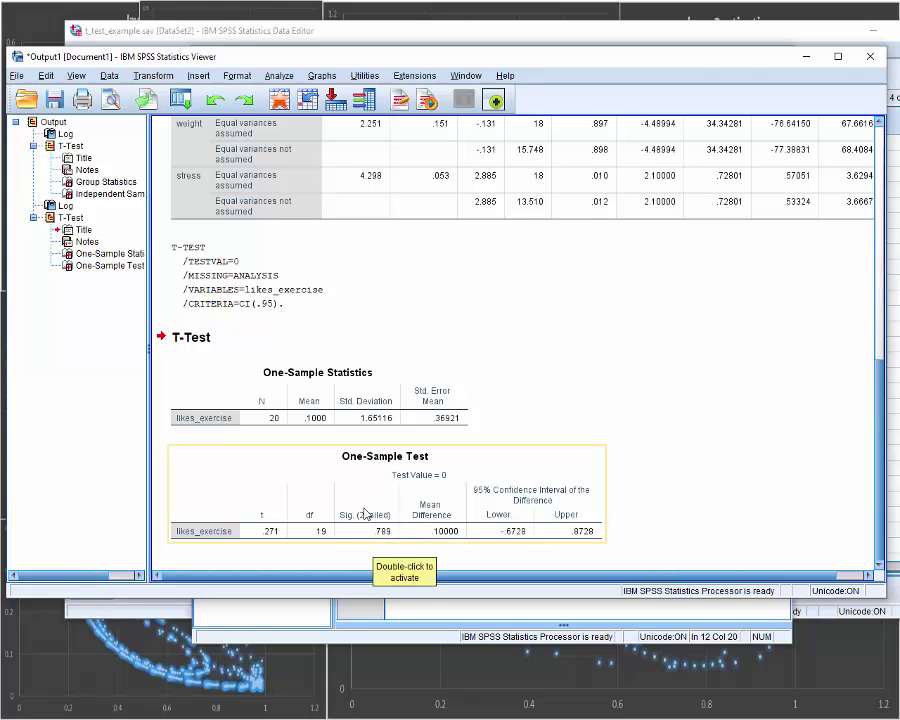
pyautogui.click(544, 560)
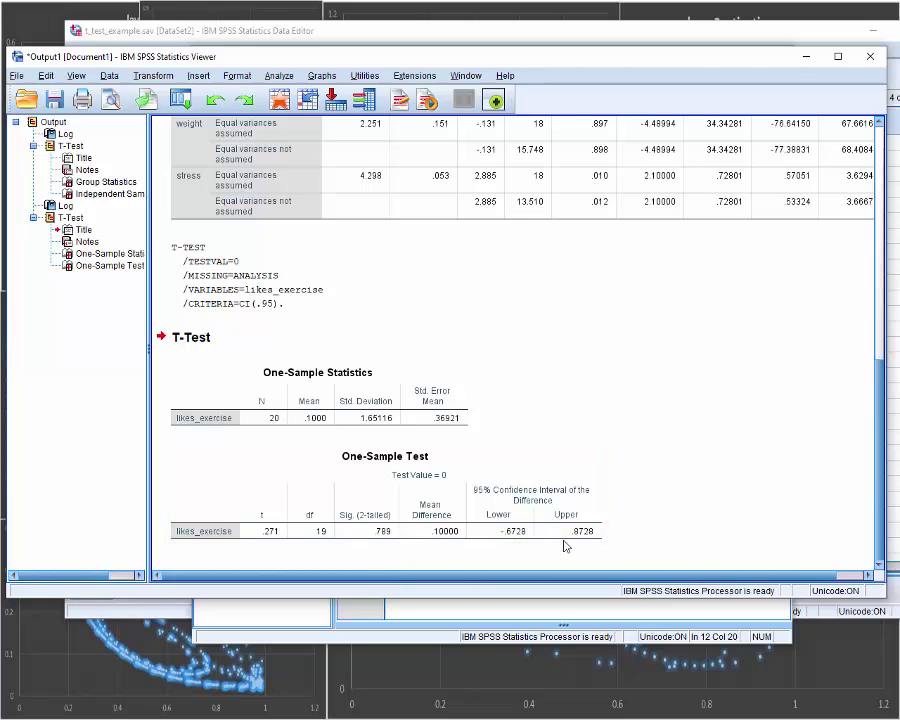
pyautogui.click(565, 544)
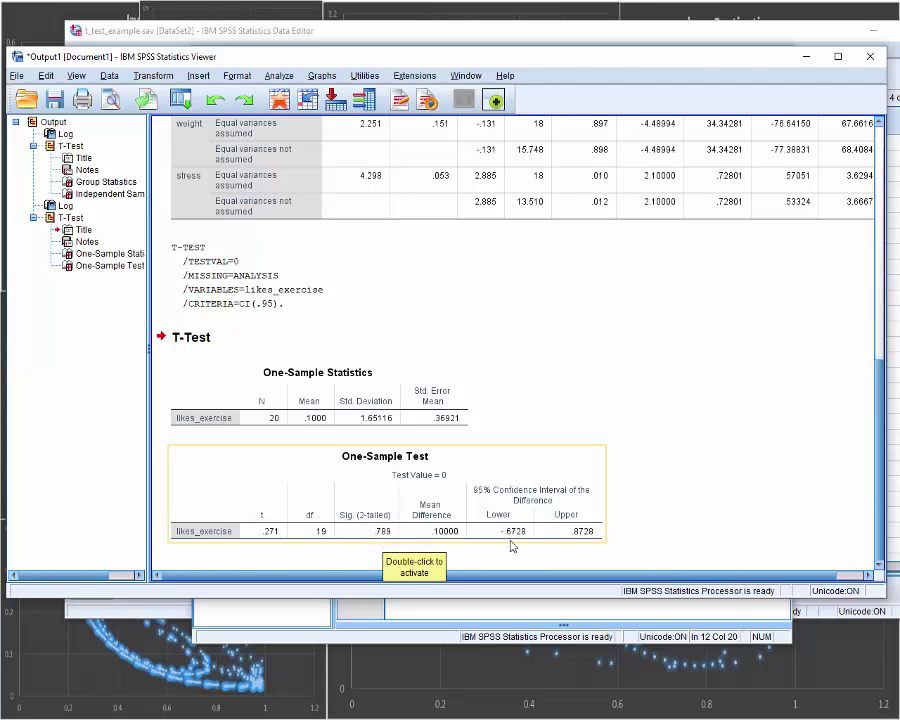
pyautogui.click(676, 500)
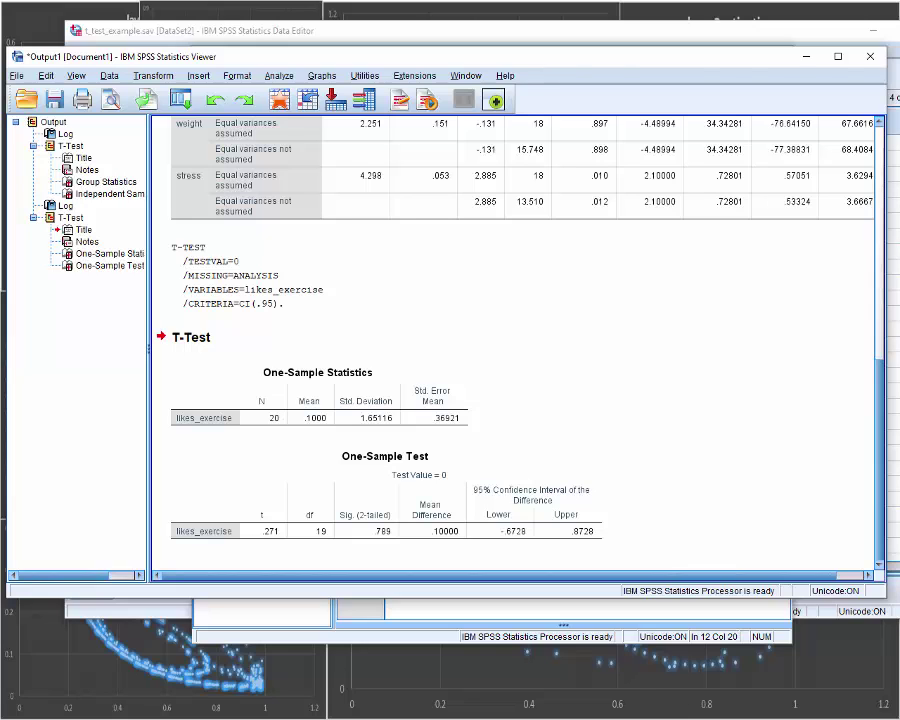
# - Switch to the paired_t_example.sav dataset and examine its pre_stress and post_stress columns
pyautogui.hotkey('alt', 'Tab')
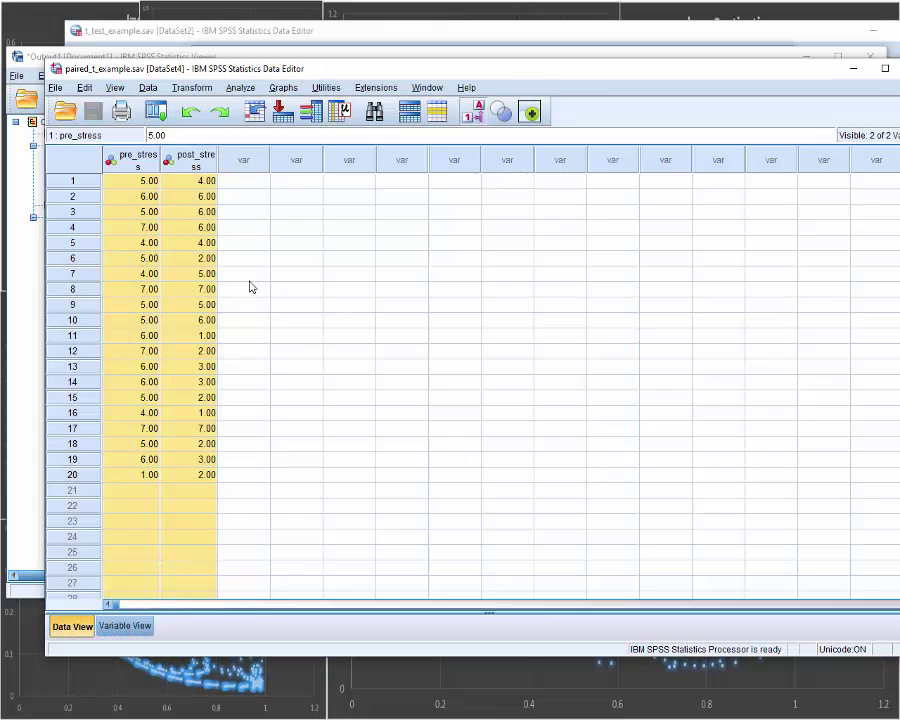
pyautogui.moveTo(380, 75); pyautogui.dragTo(381, 56)
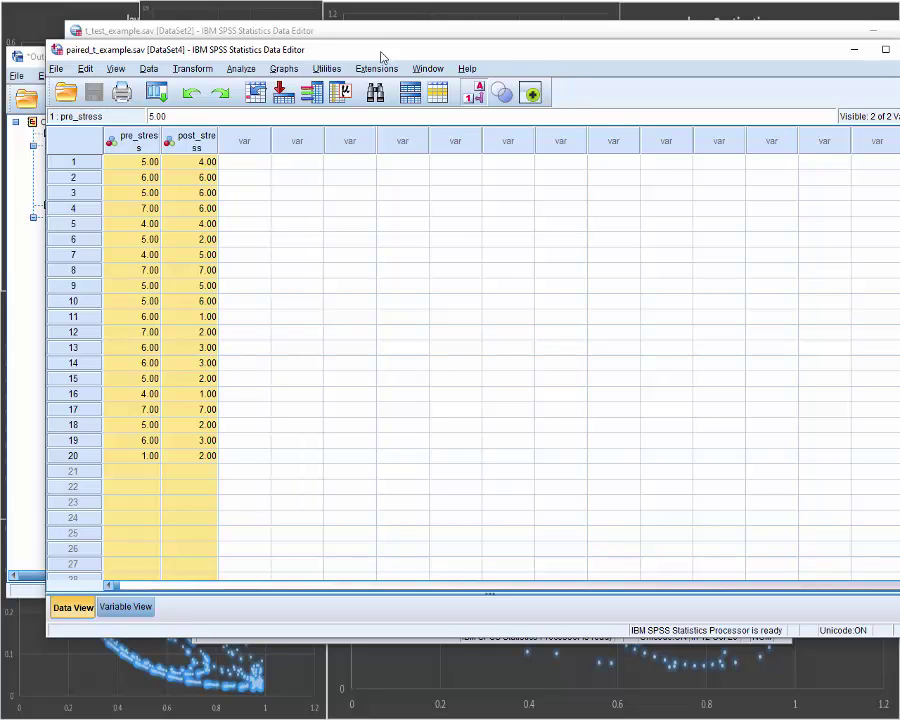
pyautogui.click(143, 150)
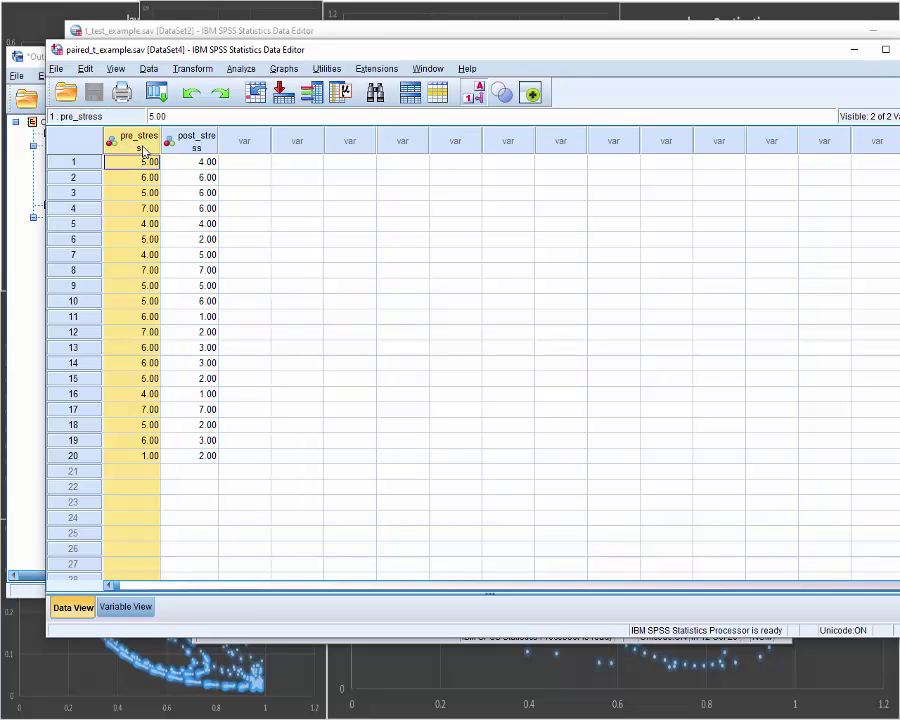
pyautogui.click(198, 145)
pyautogui.click(181, 158)
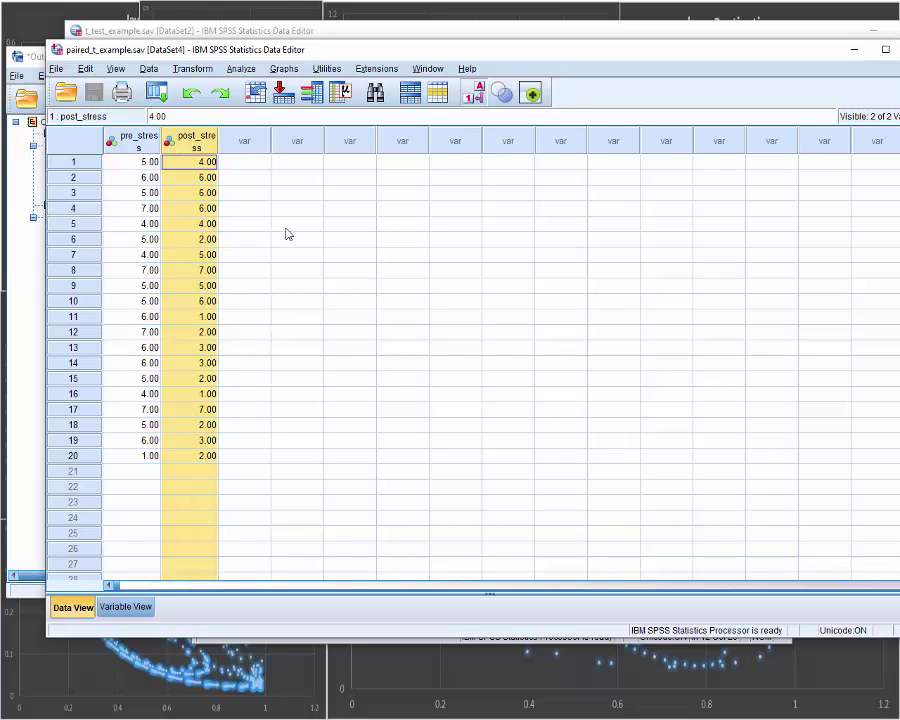
# - Start a Paired-Samples T Test on the paired_t_example.sav data and move its dialog clear of the window's edge
pyautogui.click(241, 69)
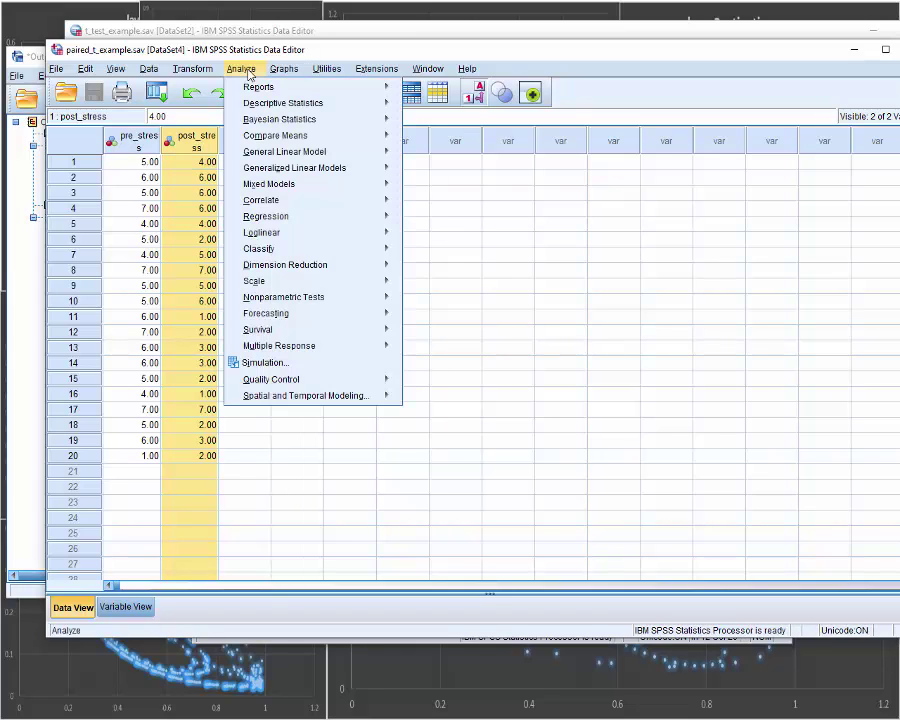
pyautogui.moveTo(261, 138)
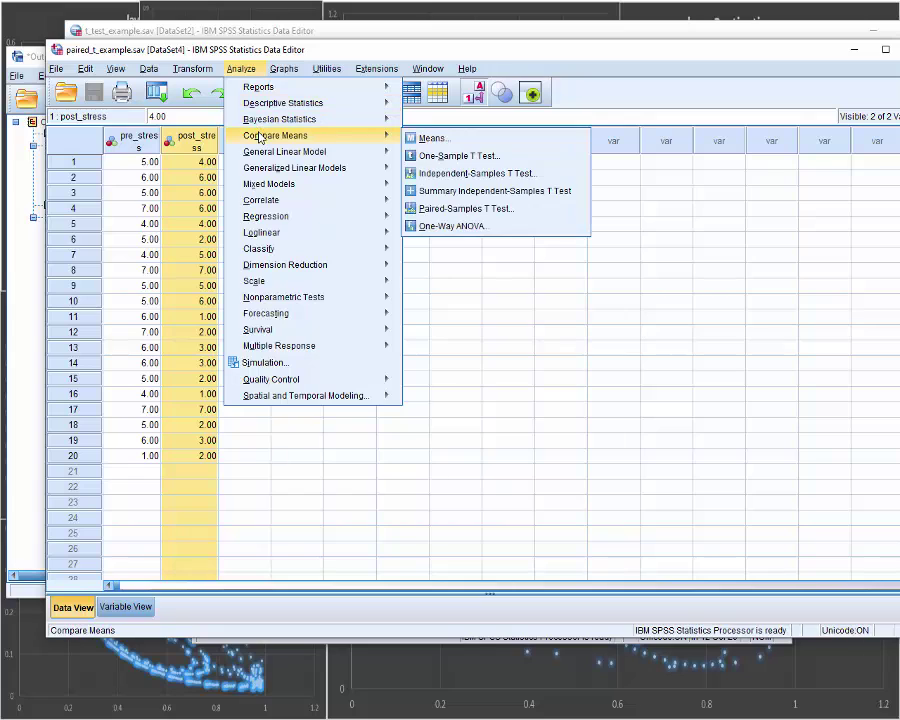
pyautogui.click(456, 209)
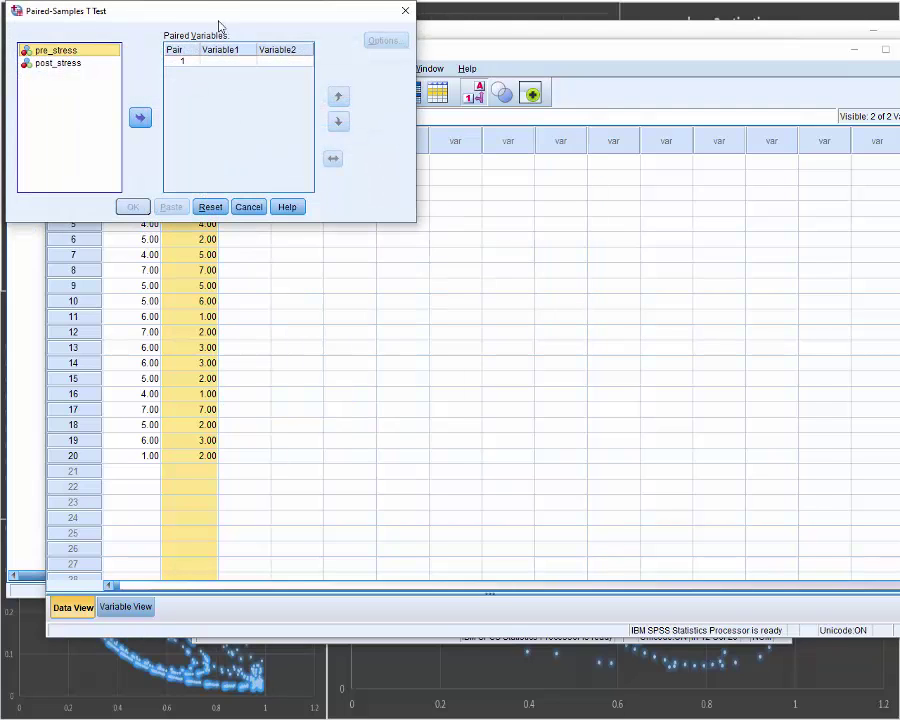
pyautogui.moveTo(203, 22); pyautogui.dragTo(418, 171)
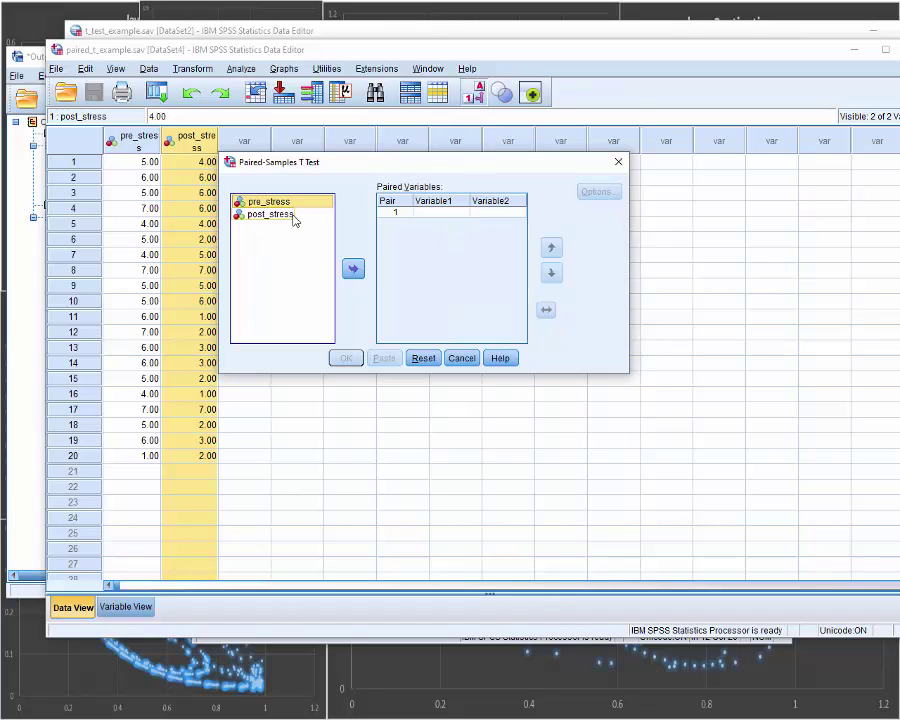
pyautogui.moveTo(284, 209); pyautogui.dragTo(400, 217)
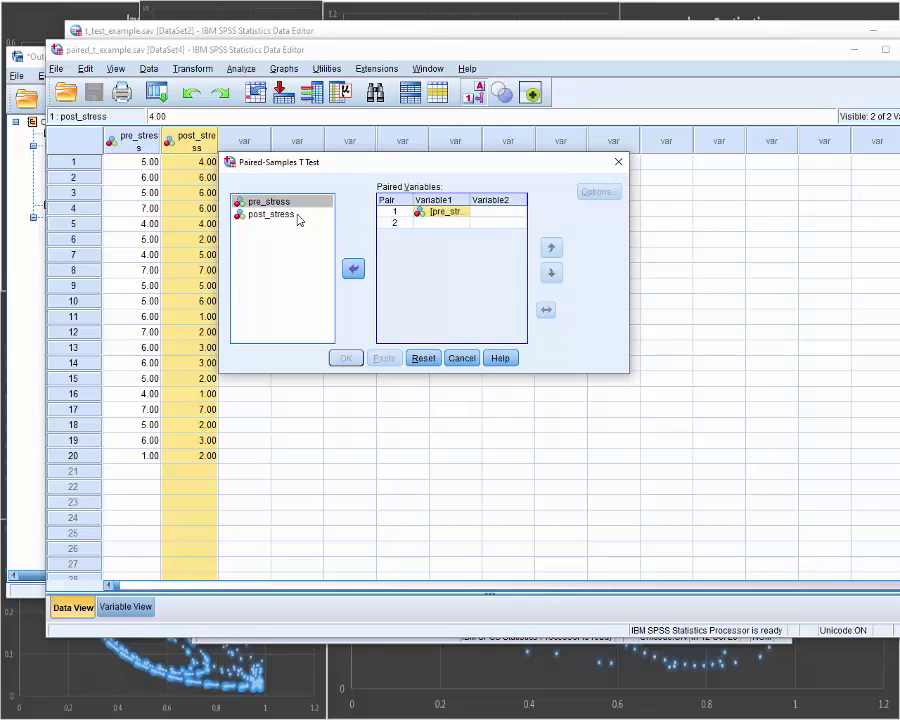
pyautogui.moveTo(291, 219); pyautogui.dragTo(478, 218)
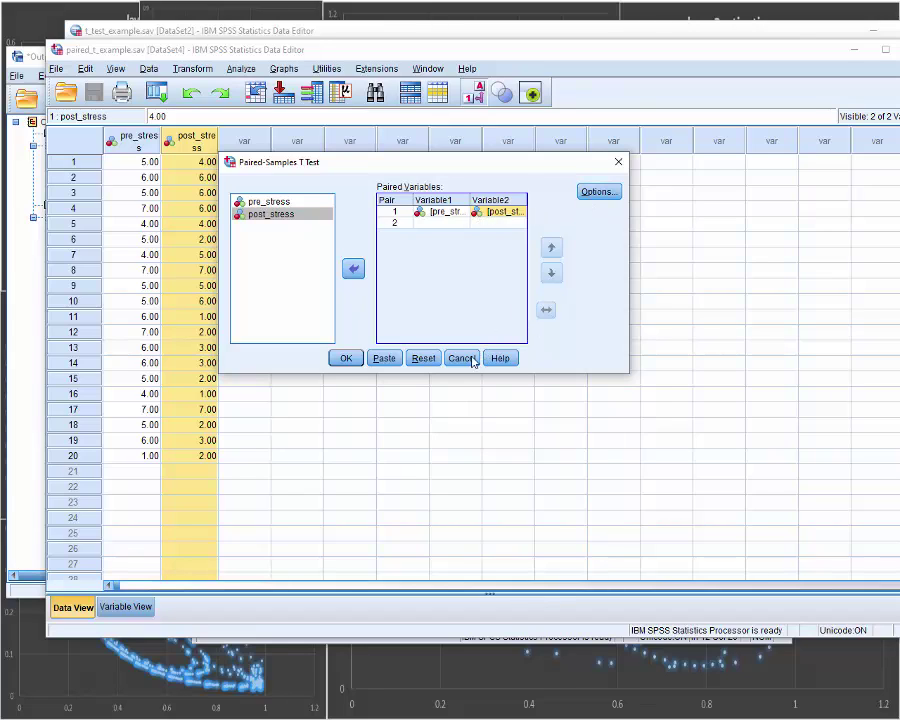
pyautogui.click(423, 358)
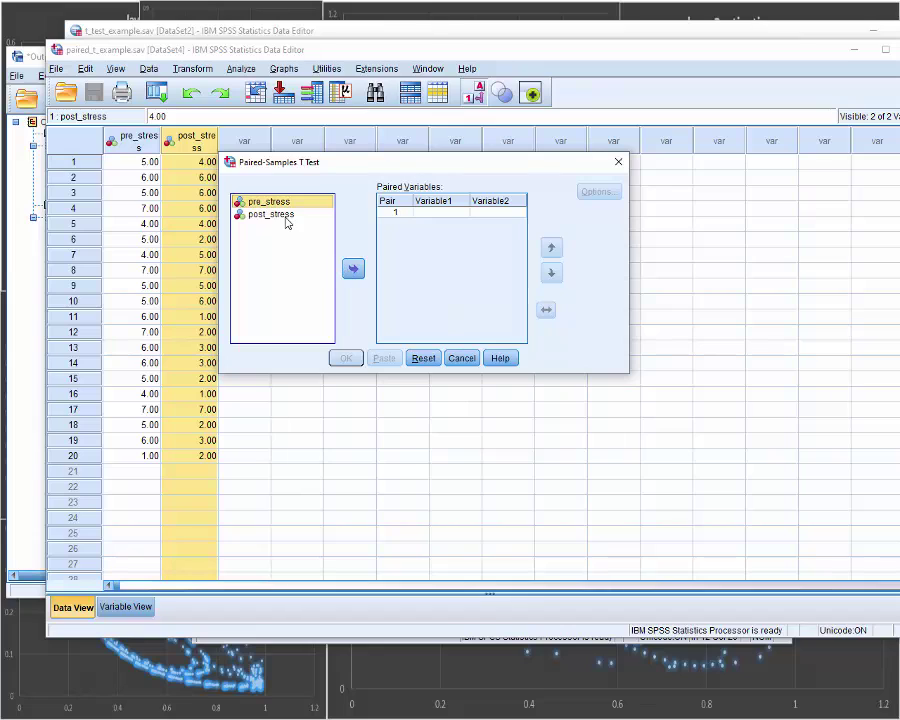
pyautogui.click(353, 268)
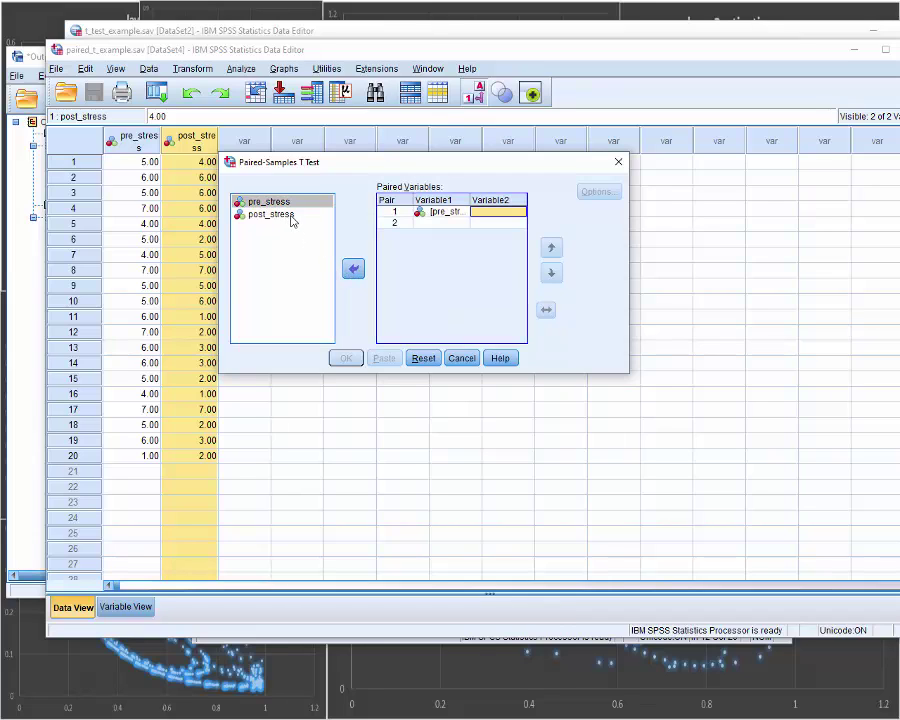
pyautogui.click(290, 216)
pyautogui.click(353, 268)
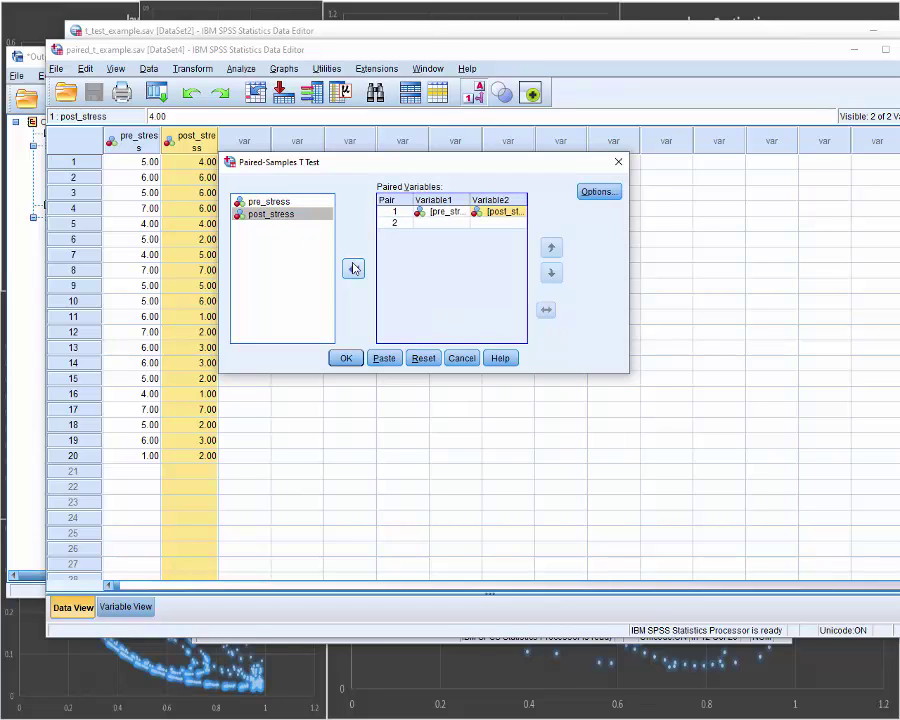
pyautogui.click(418, 357)
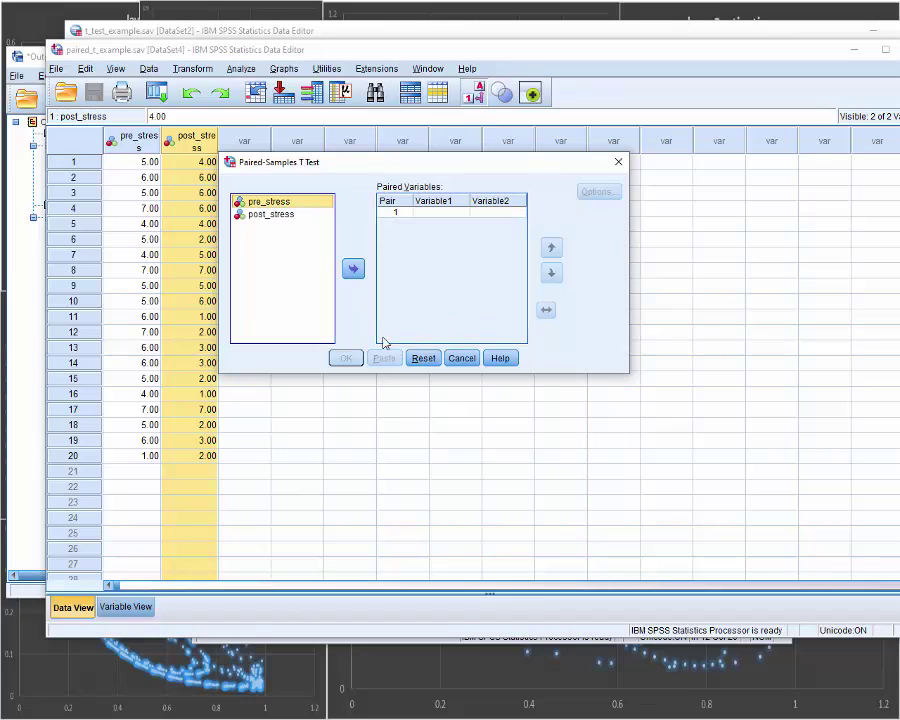
# - Pair pre_stress with post_stress, check the confidence interval and missing-value options without altering them, and paste the test as syntax
pyautogui.keyDown('ctrl'); pyautogui.click(273, 216); pyautogui.keyUp('ctrl')
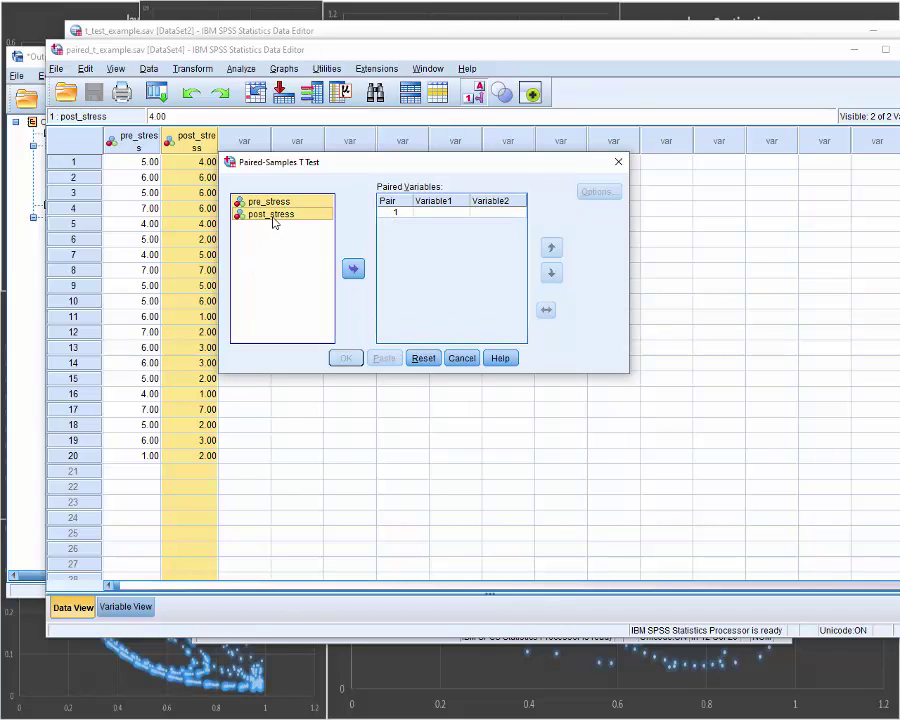
pyautogui.click(353, 268)
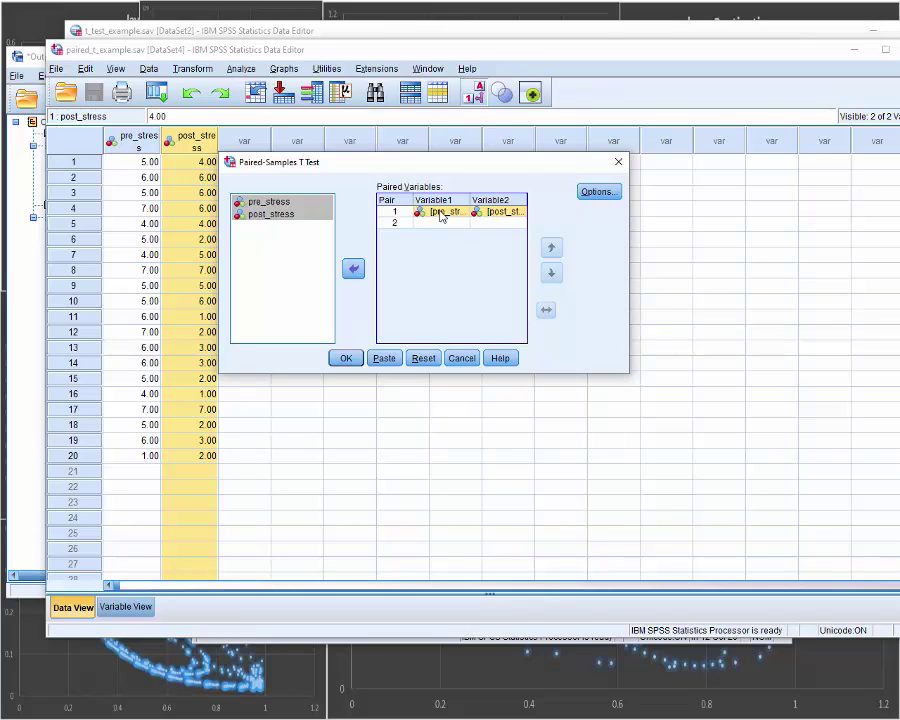
pyautogui.click(600, 192)
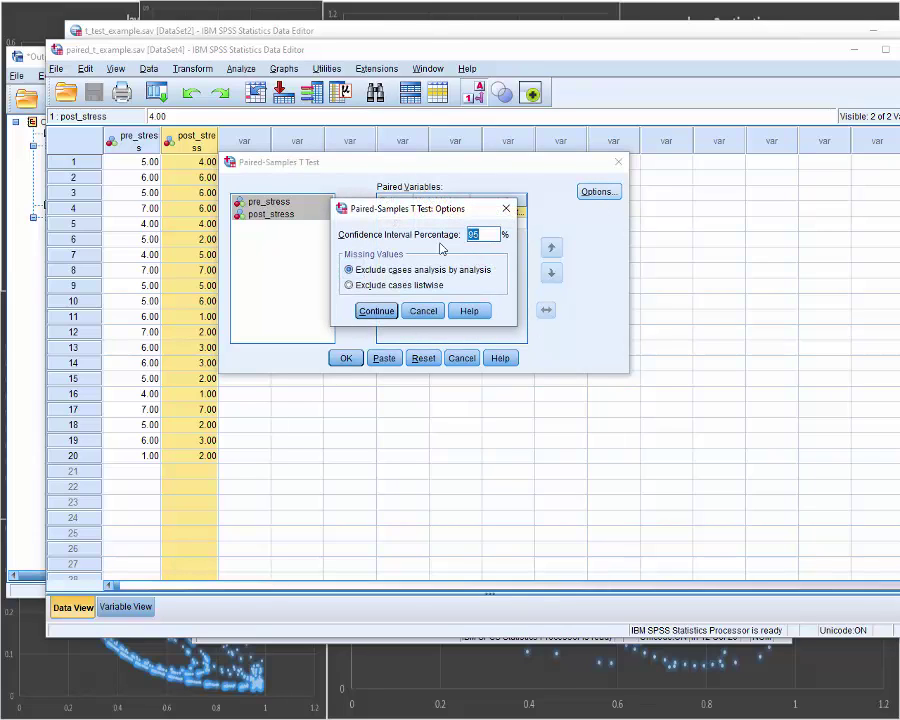
pyautogui.click(420, 311)
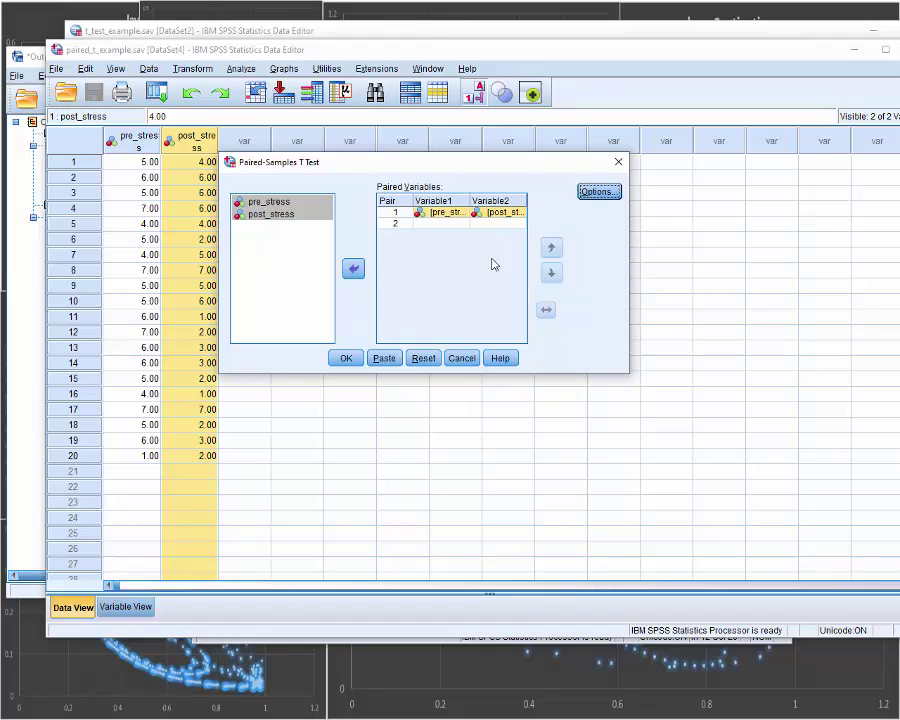
pyautogui.click(386, 359)
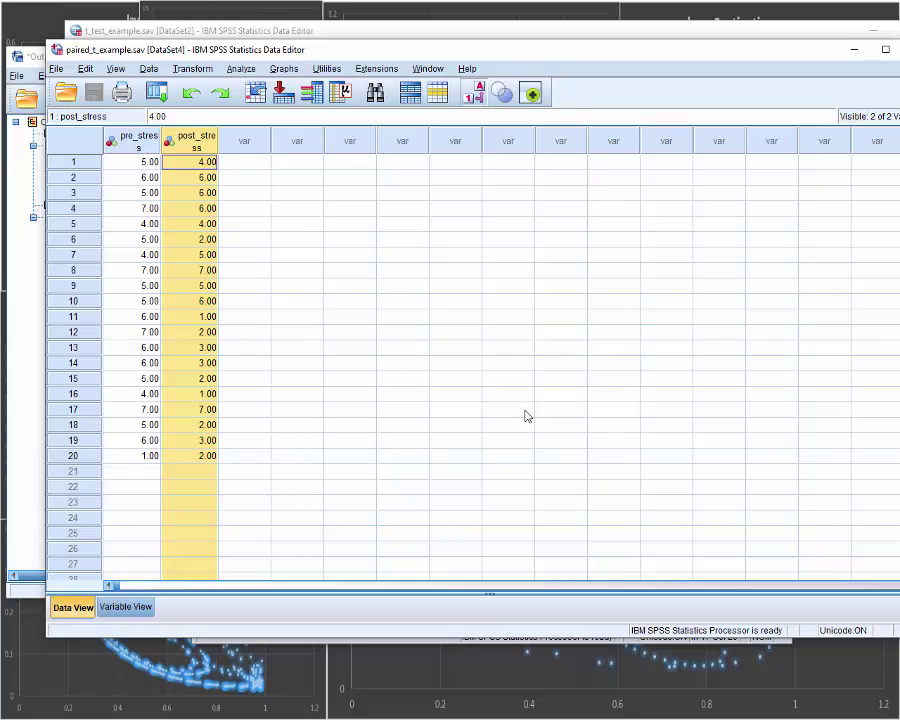
# - Delete the DATASET ACTIVATE DataSet4 line from the syntax and run the paired T-TEST command for pre_stress with post_stress
pyautogui.click(451, 640)
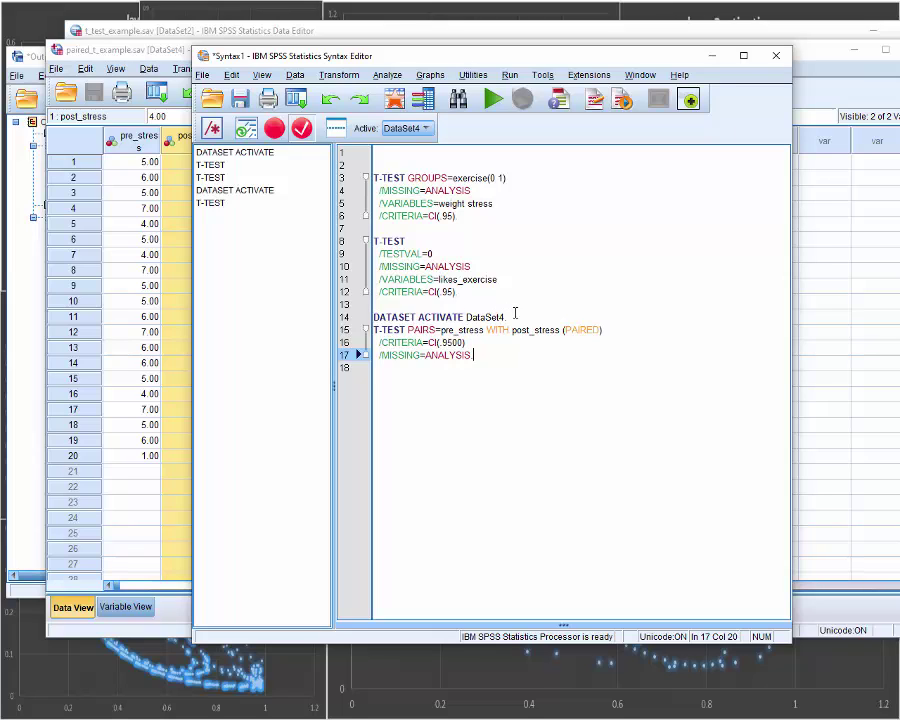
pyautogui.moveTo(515, 314); pyautogui.dragTo(373, 317)
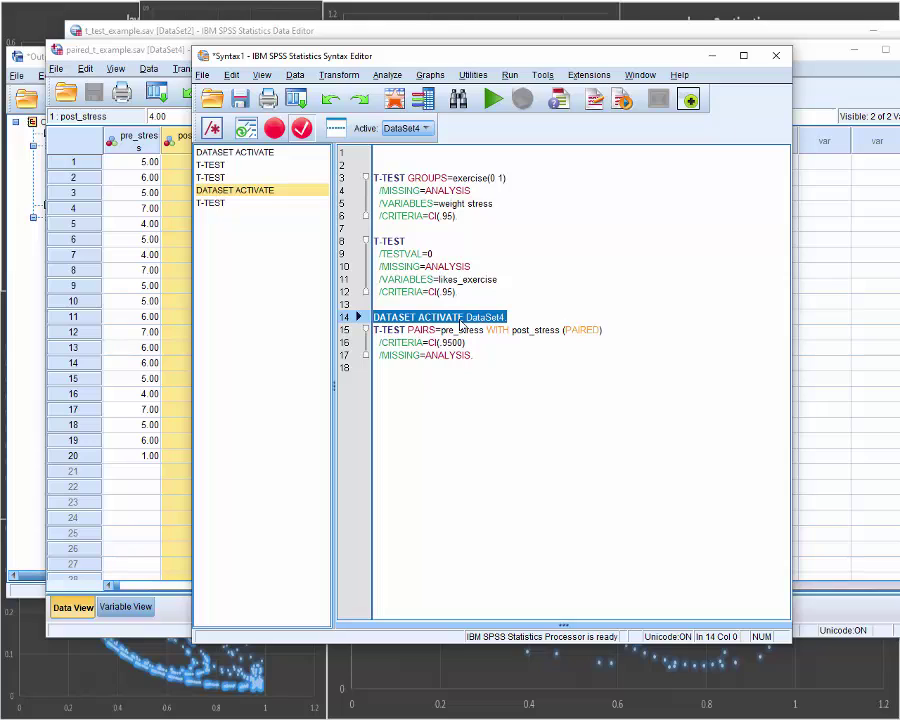
pyautogui.press('Delete')
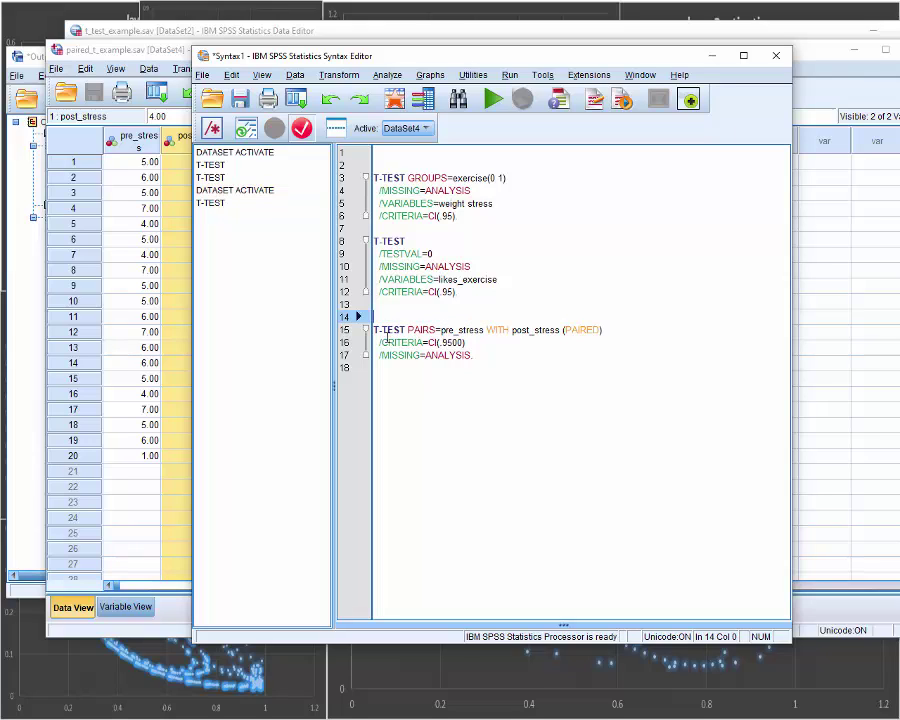
pyautogui.click(474, 355)
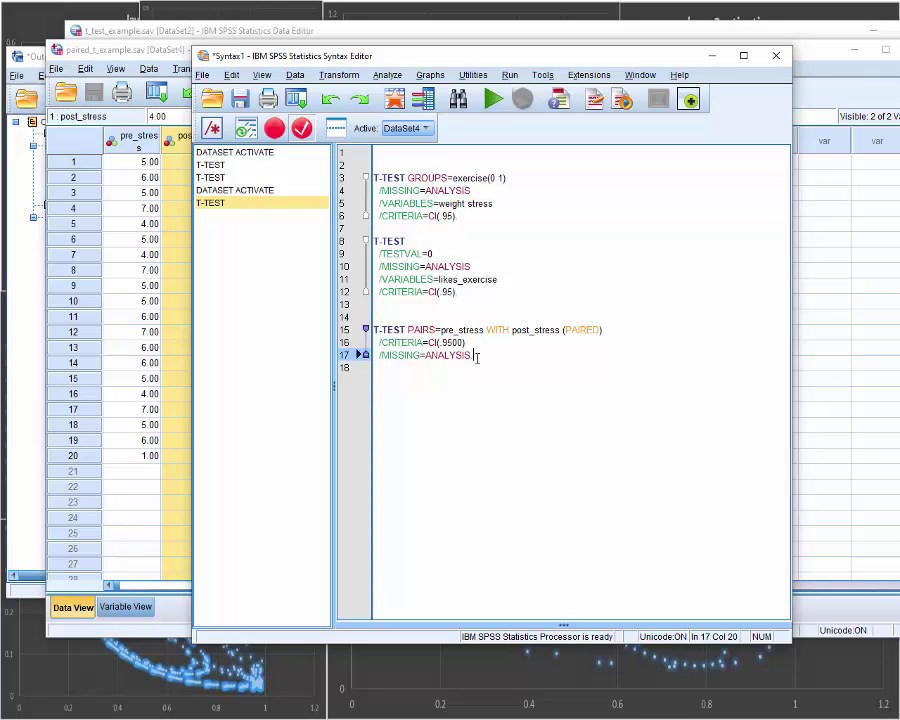
pyautogui.click(486, 103)
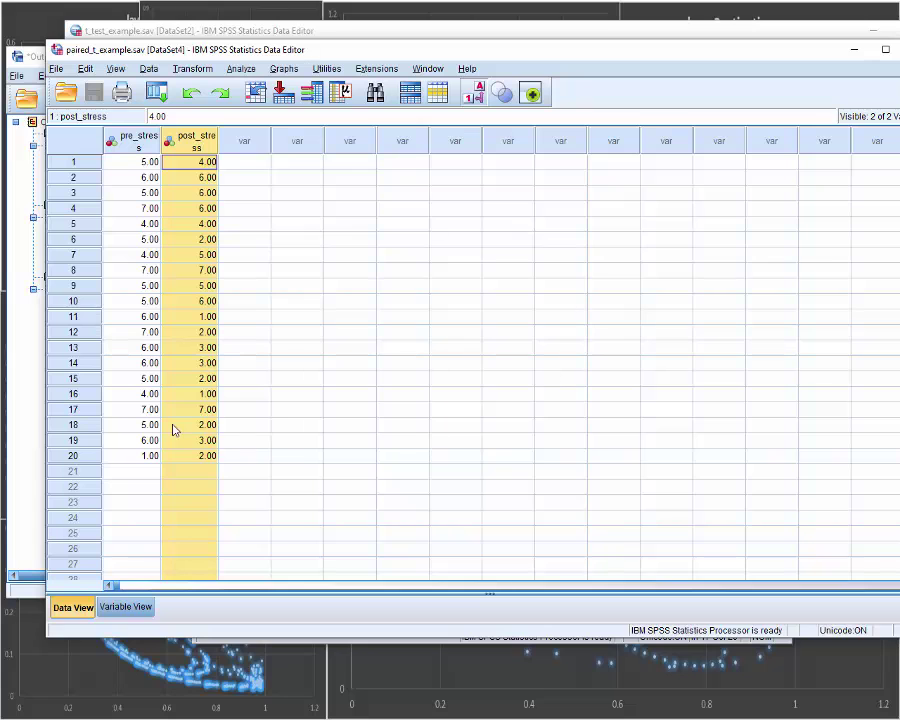
# - Examine the Paired Samples statistics, correlations and test tables in the output, and compare them with the independent-samples and one-sample results
pyautogui.click(16, 395)
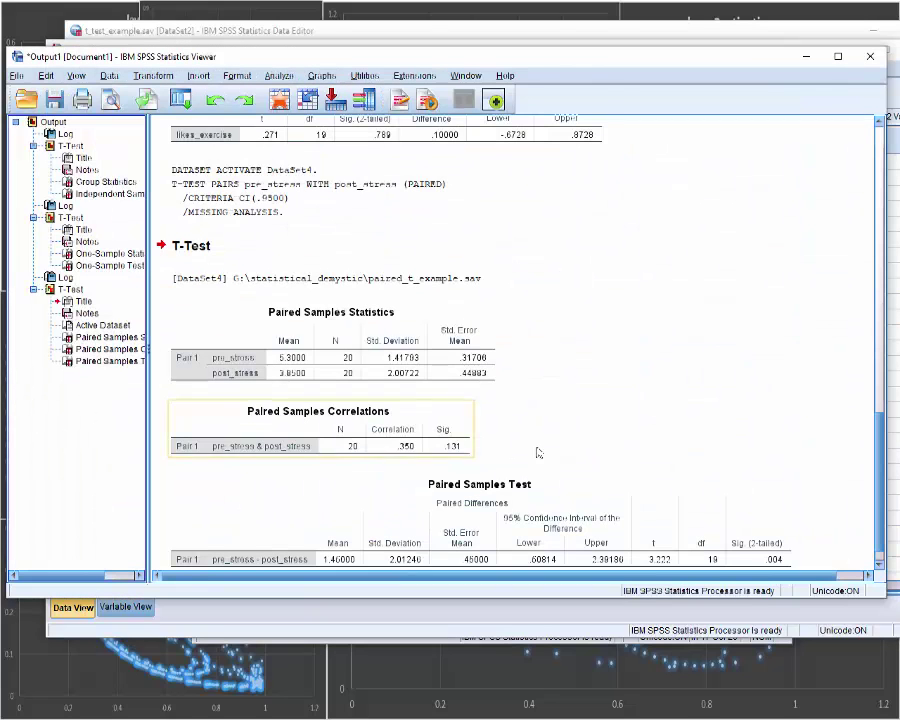
pyautogui.scroll(-1, 545, 453)
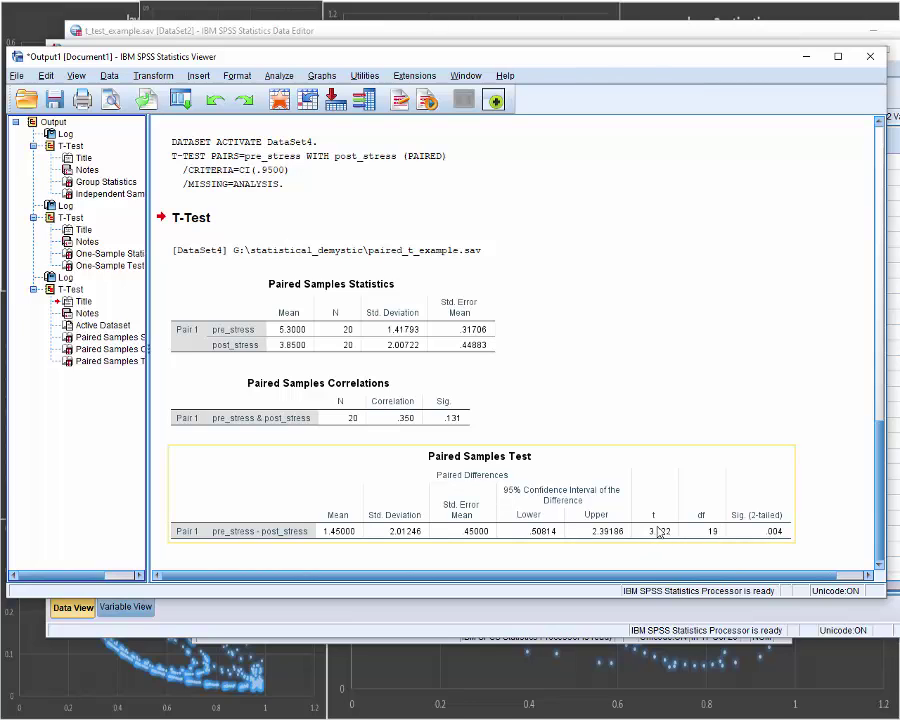
pyautogui.scroll(5, 609, 458)
pyautogui.scroll(1, 610, 459)
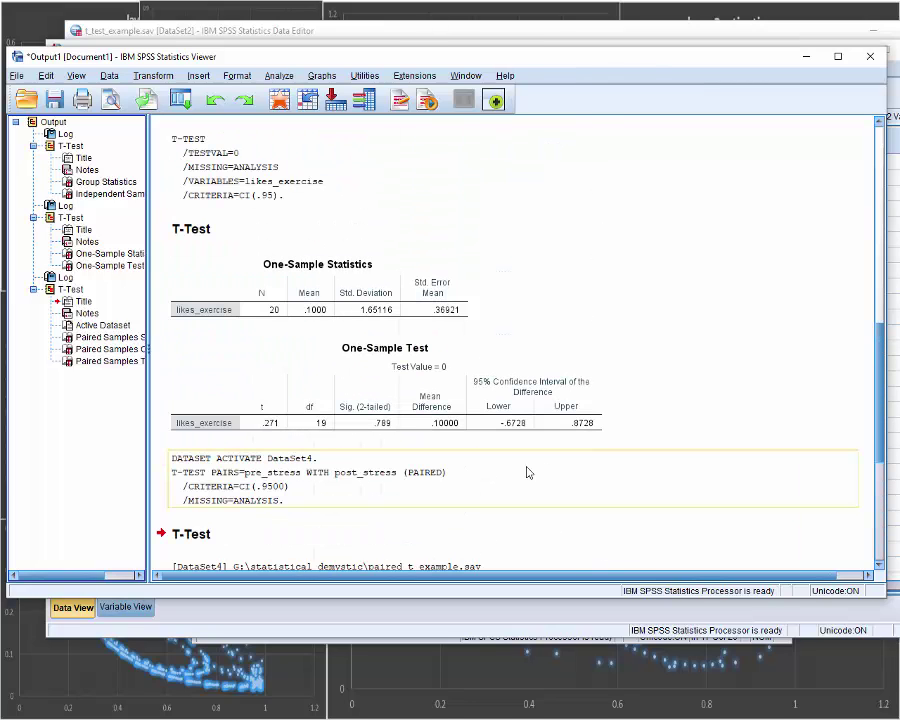
pyautogui.scroll(5, 372, 432)
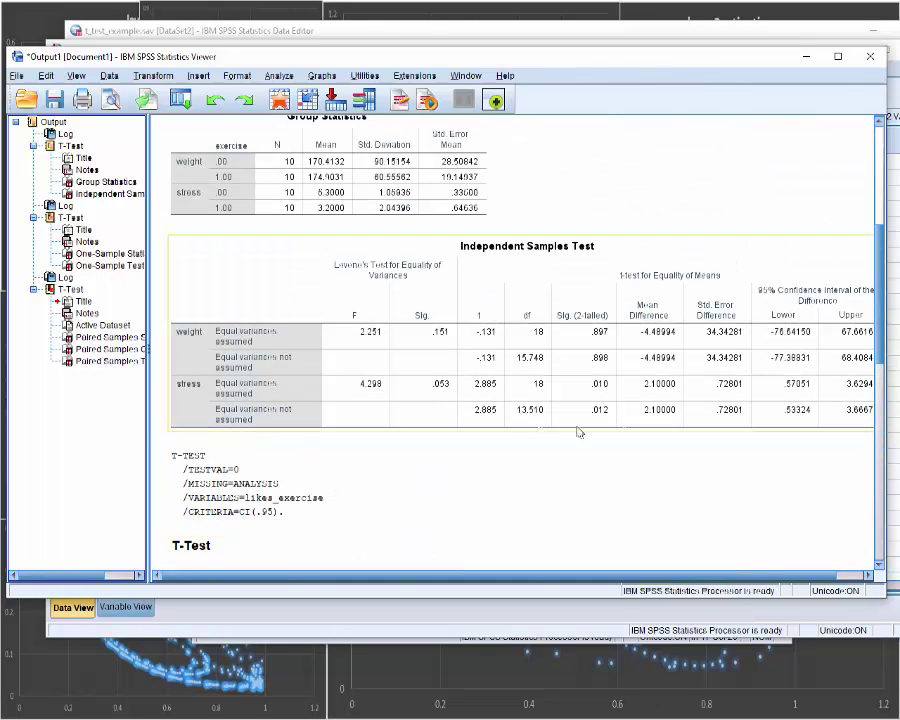
pyautogui.scroll(-7, 530, 450)
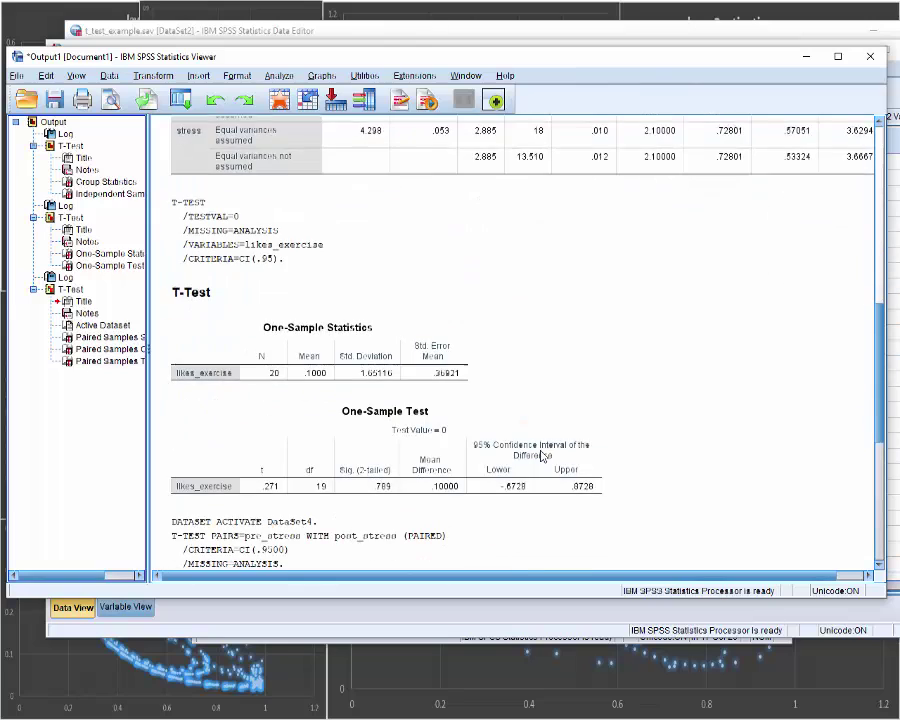
pyautogui.scroll(-3, 540, 456)
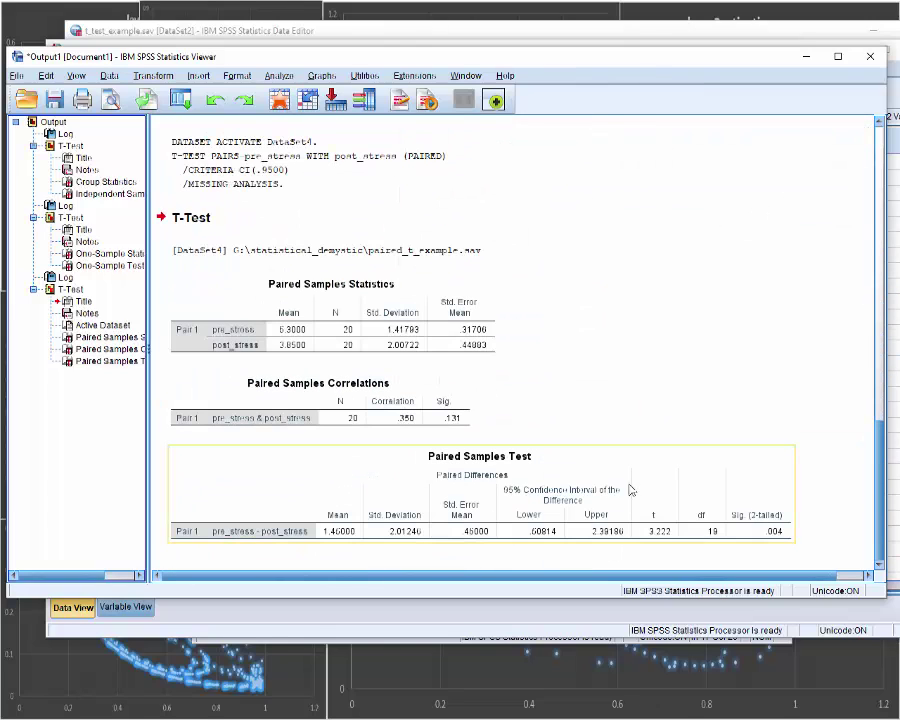